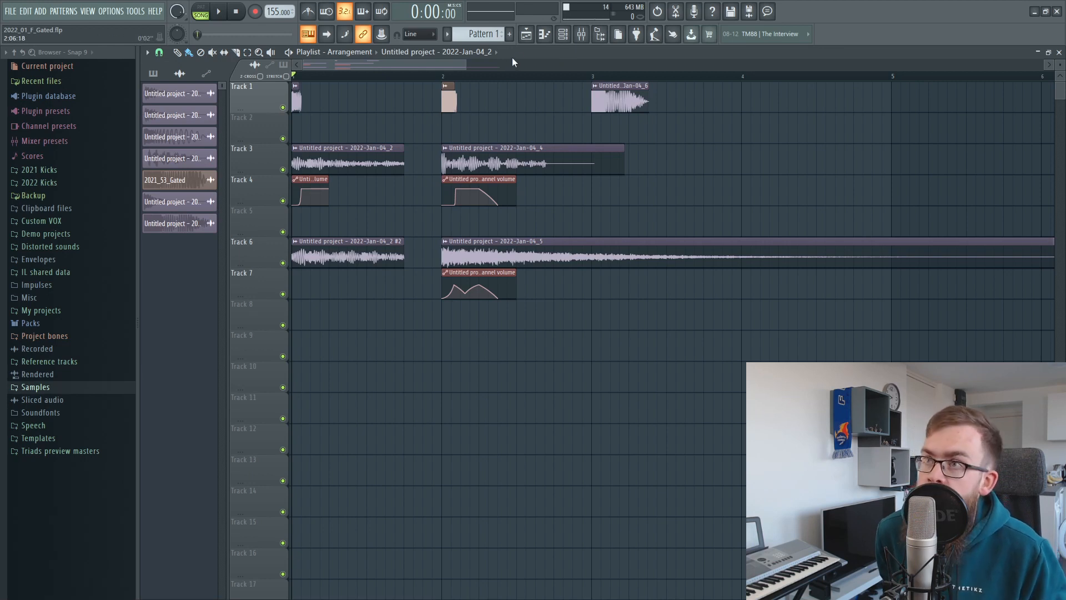
Open the Serum instrument from the channel rack and switch playback to pattern mode.
key(F6)
click(221, 82)
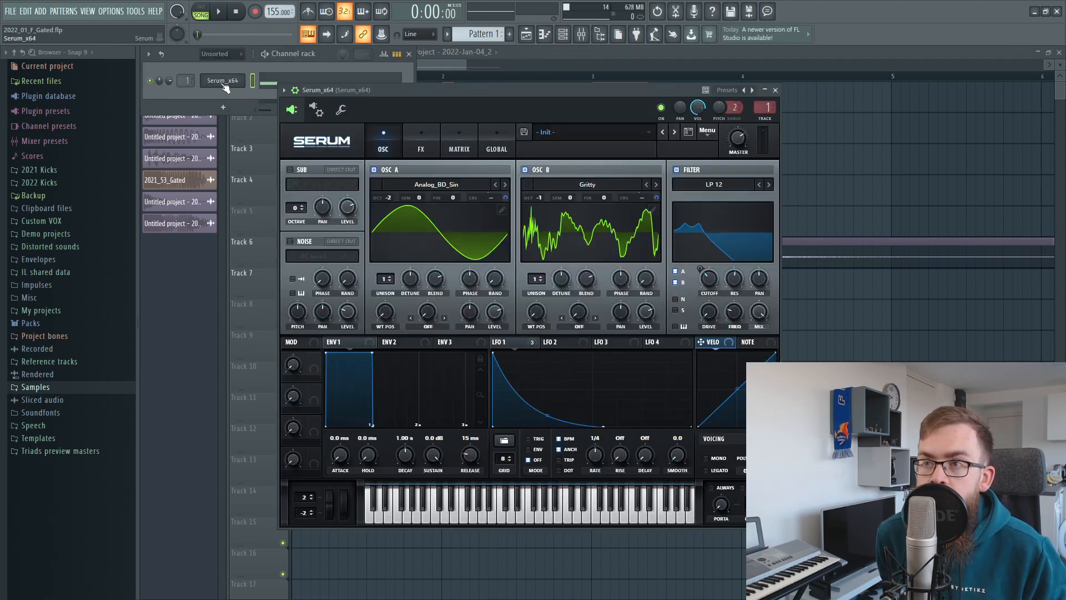
drag(373, 92, 361, 98)
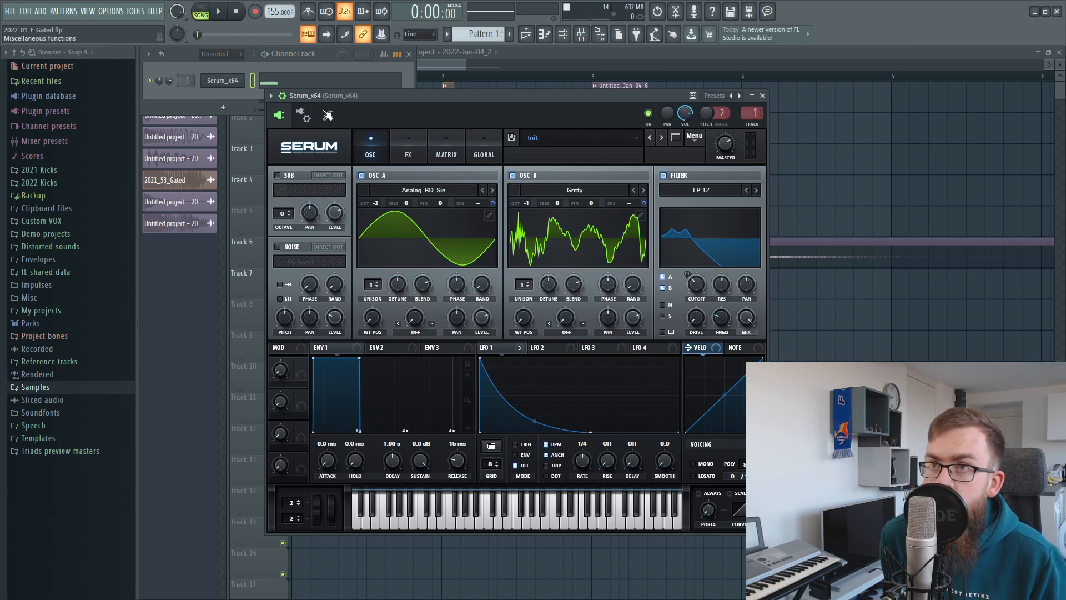
key(l)
drag(368, 92, 371, 87)
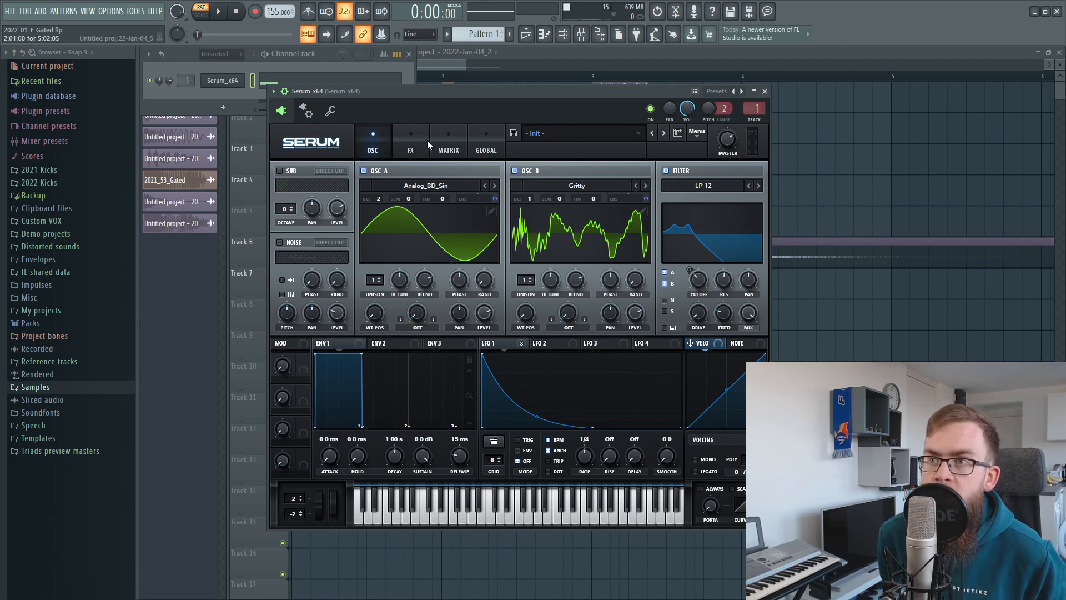
Set Serum's Envelope 1 attack to 97 ms and enable its Filter and Reverb effects.
click(411, 145)
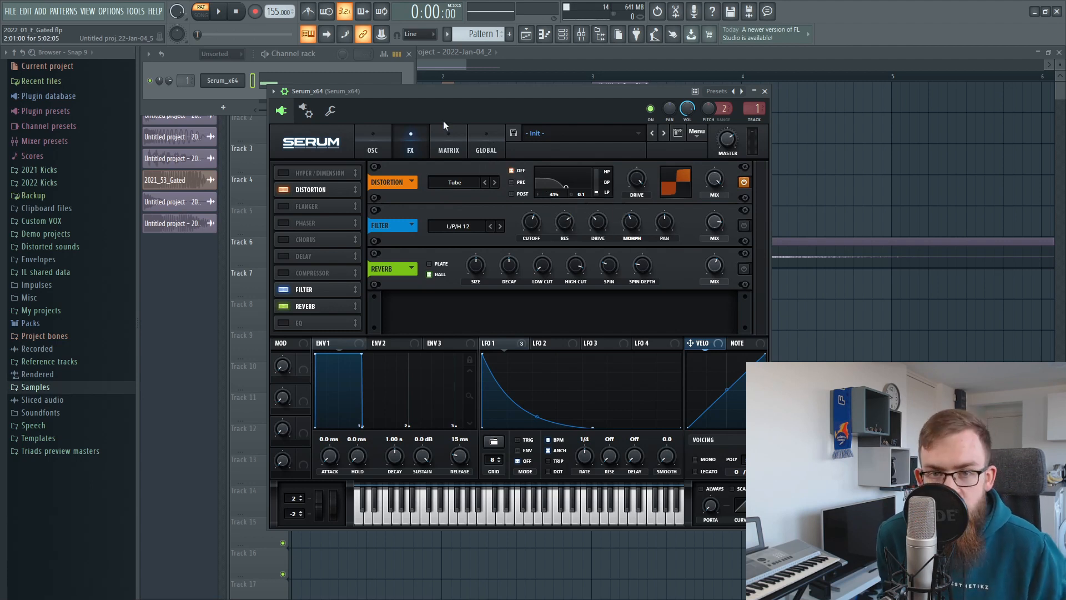
click(383, 144)
drag(318, 355, 337, 352)
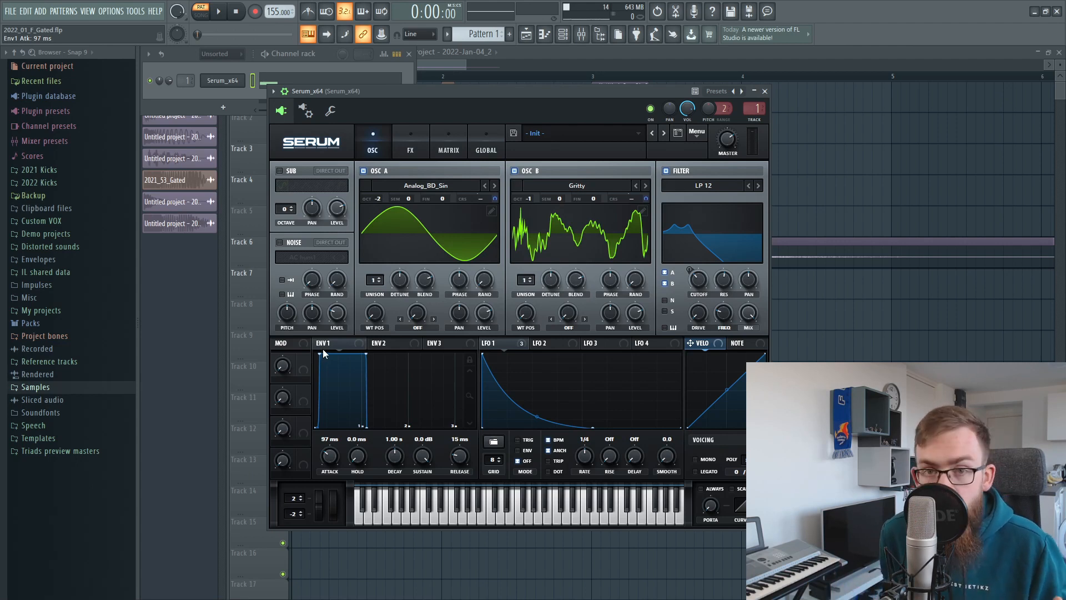
click(406, 152)
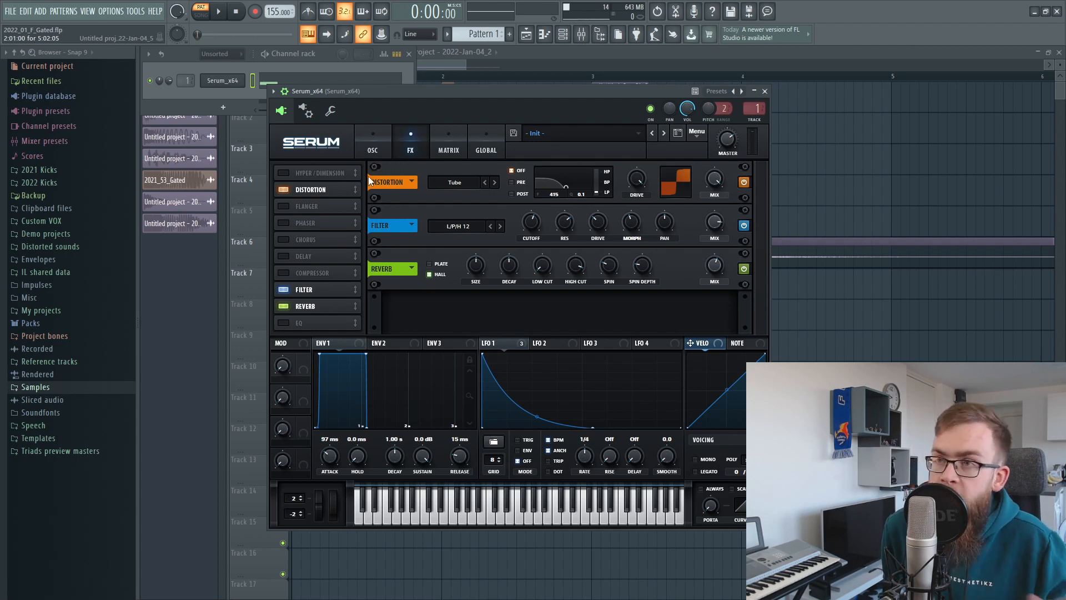
Audition the Serum sound with the distortion, filter and reverb effects active.
drag(395, 107, 408, 111)
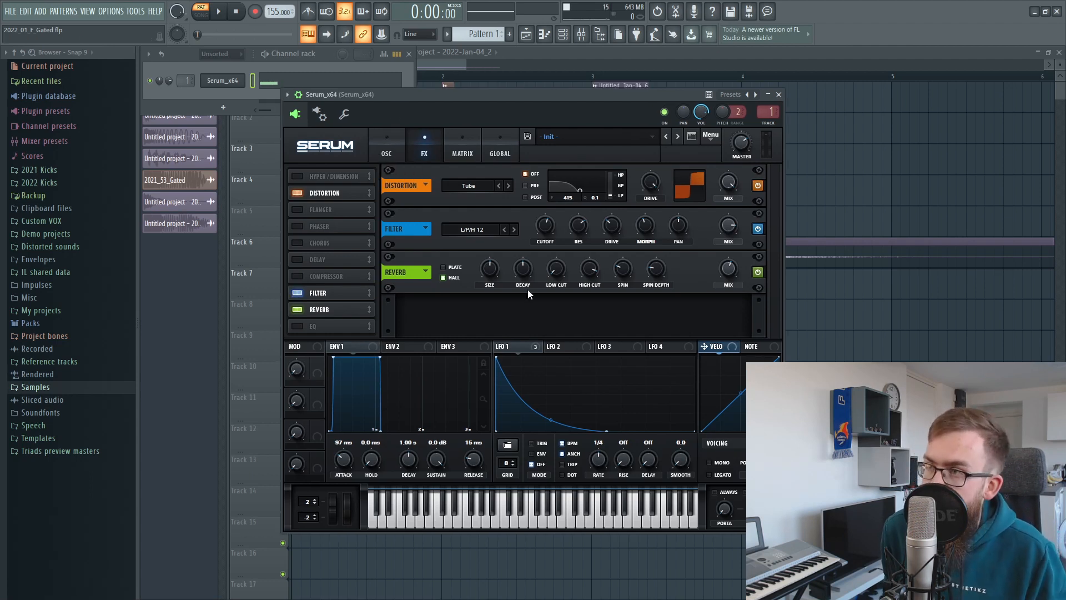
key(space)
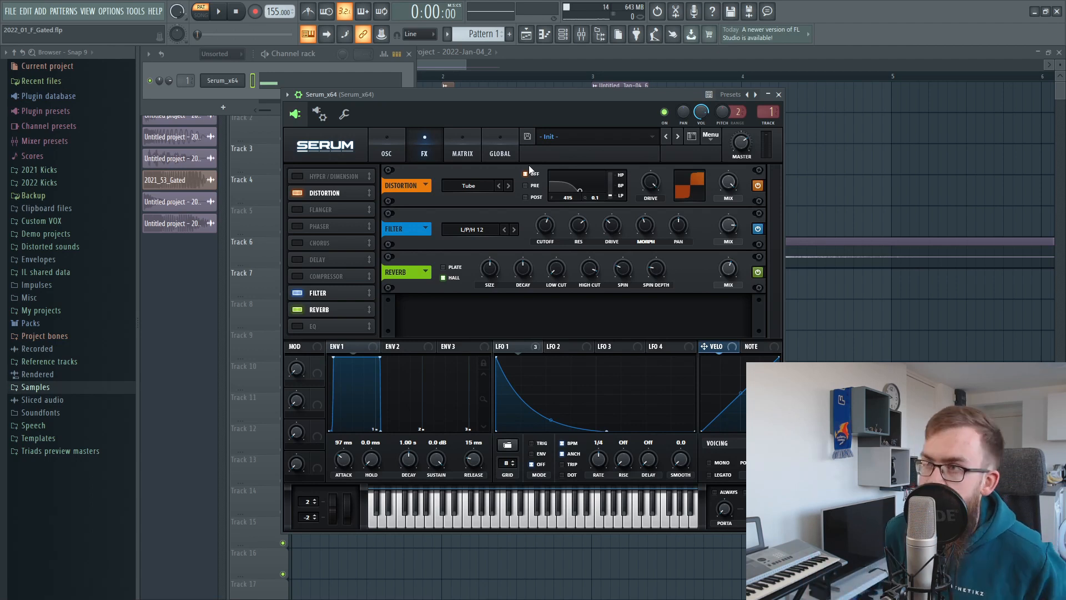
drag(444, 95, 379, 93)
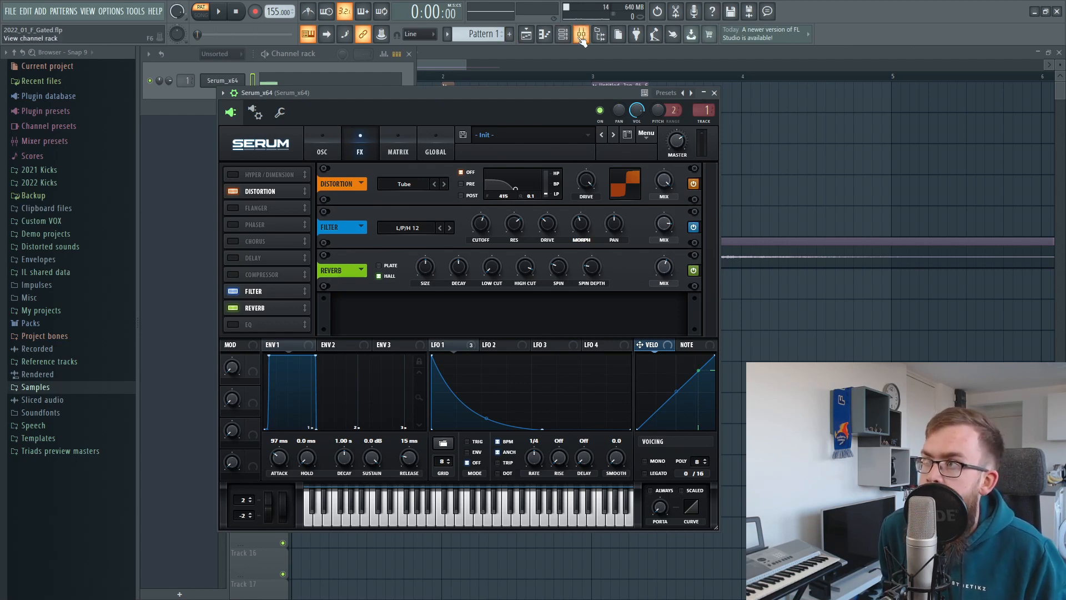
Enable Misstortion 2 on the Serum mixer track, checking its settings and auditioning the sound with and without it.
key(F9)
click(983, 87)
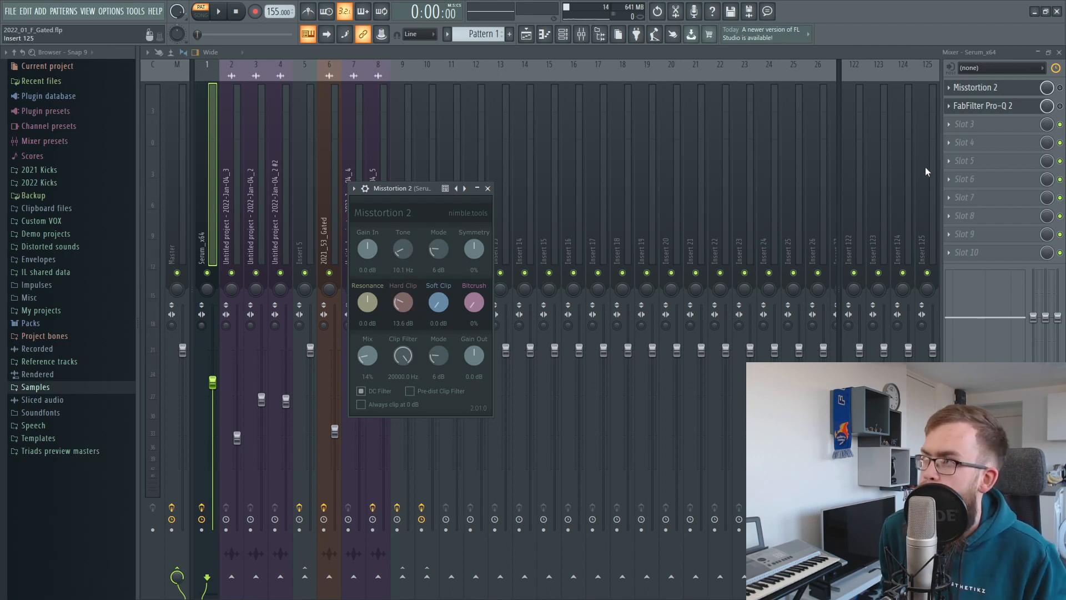
click(975, 87)
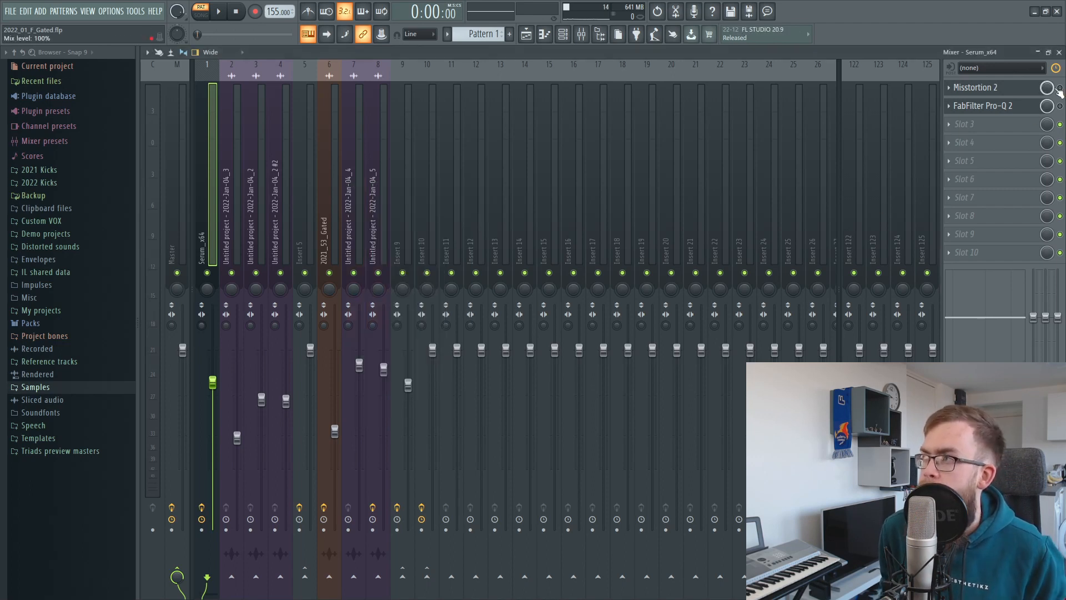
click(1032, 90)
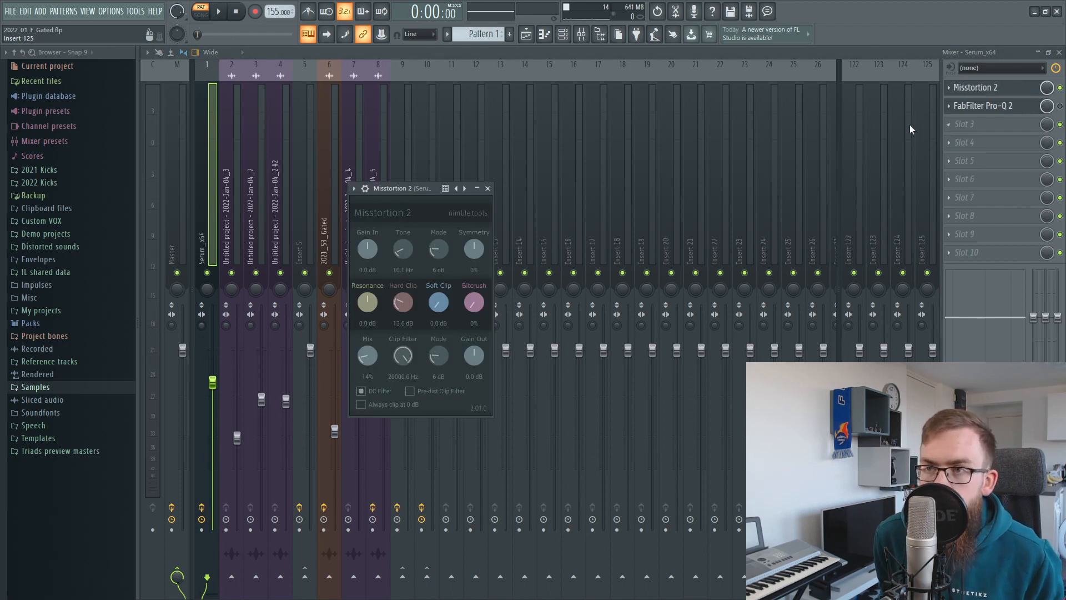
key(space)
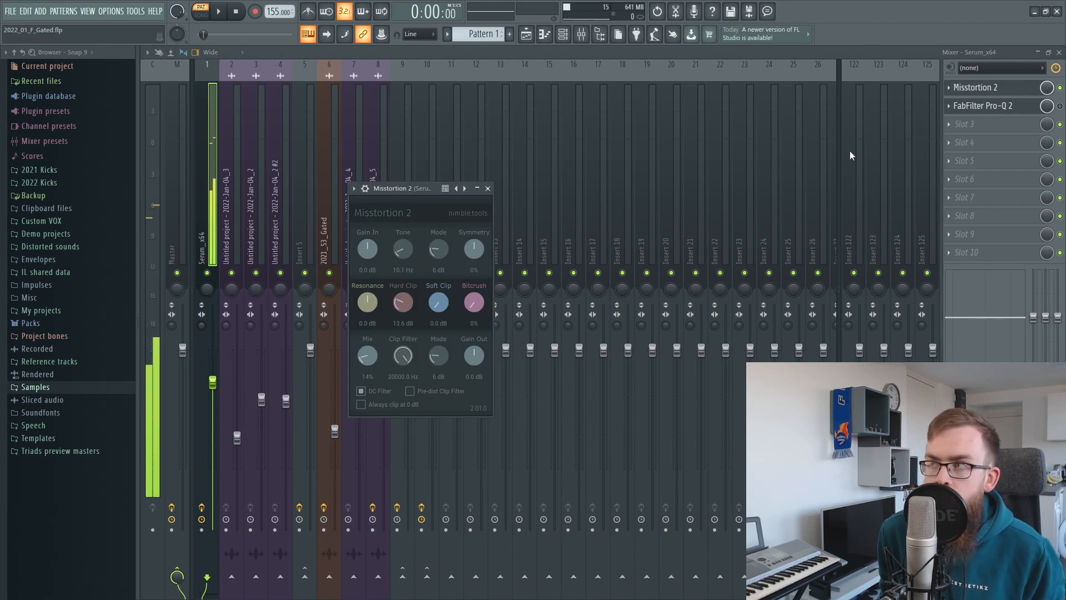
key(space)
click(1059, 88)
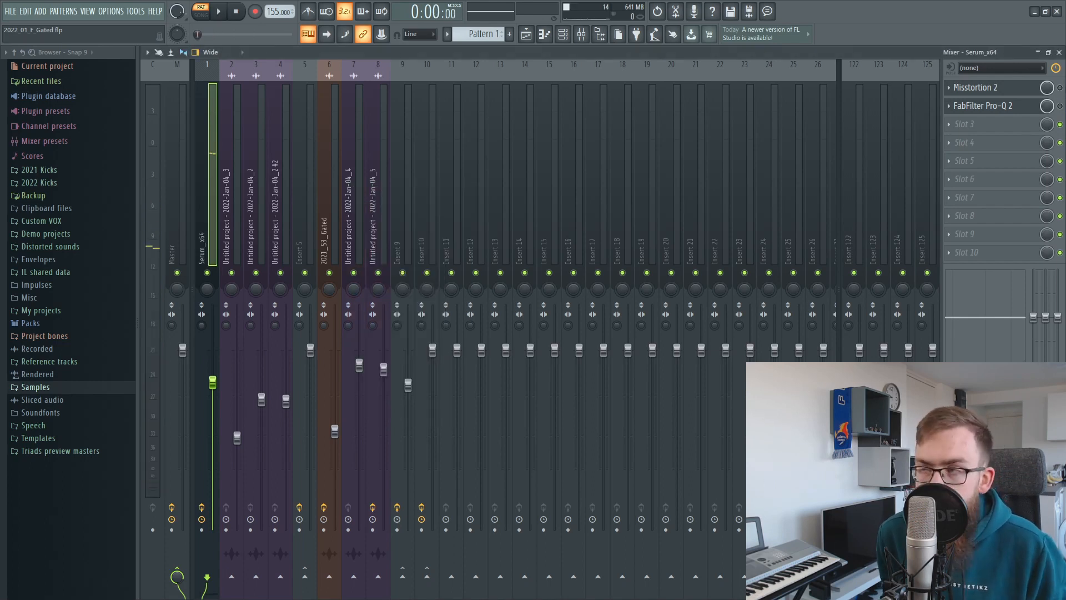
click(1059, 88)
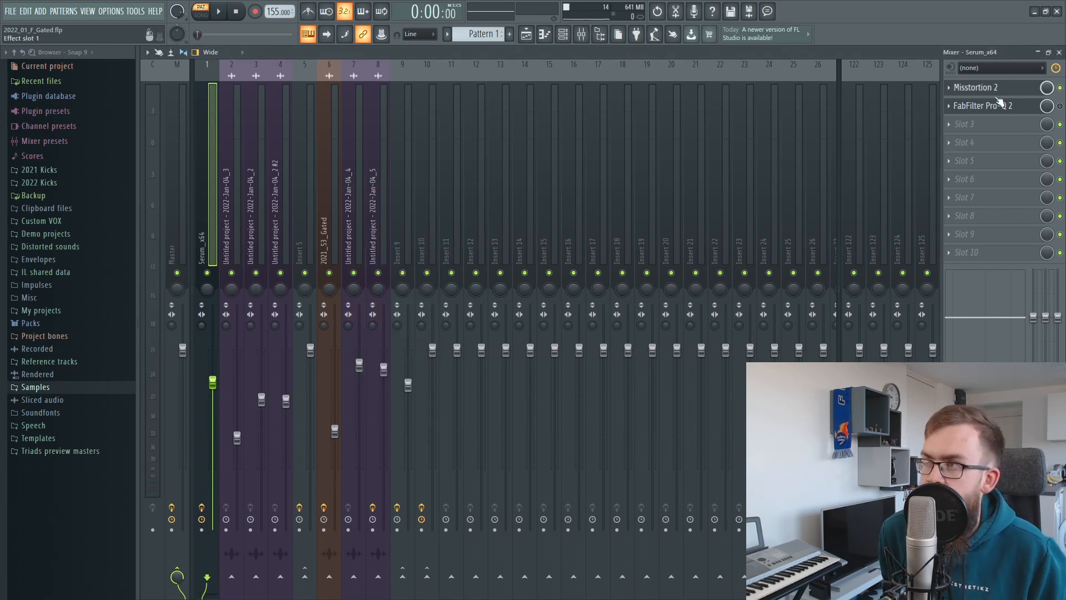
Review the FabFilter Pro-Q 2 curve on the Serum mixer track, enable the EQ and audition the sound.
click(1006, 105)
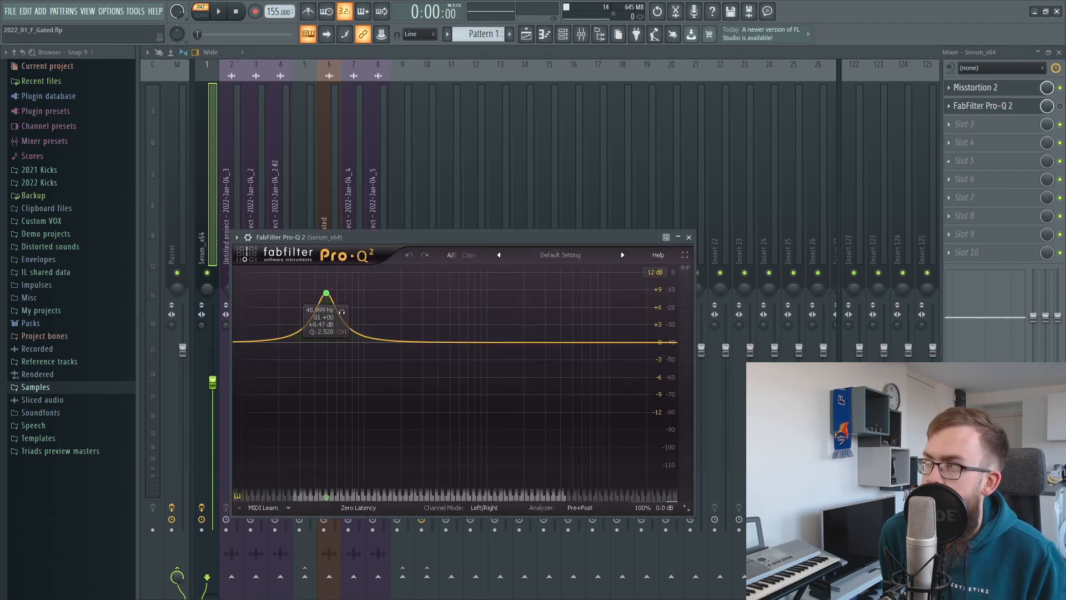
click(1000, 105)
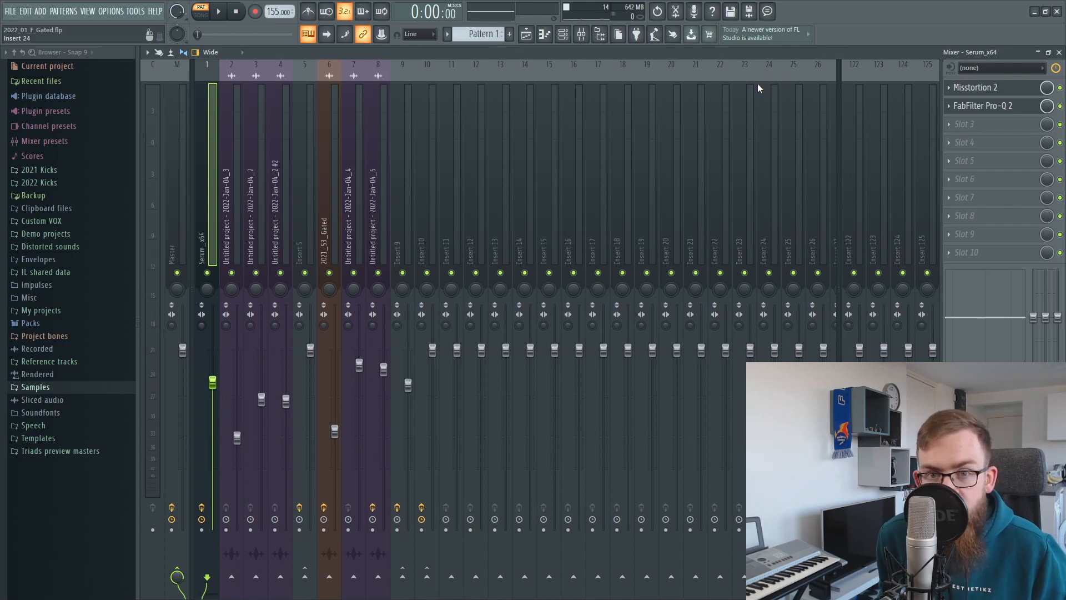
key(space)
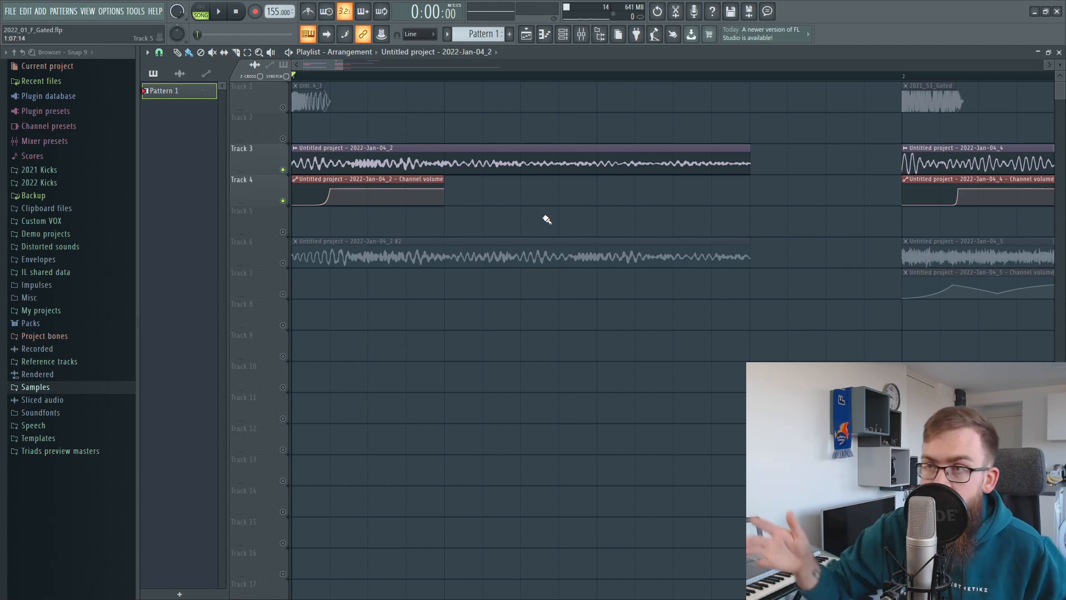
drag(416, 160, 383, 139)
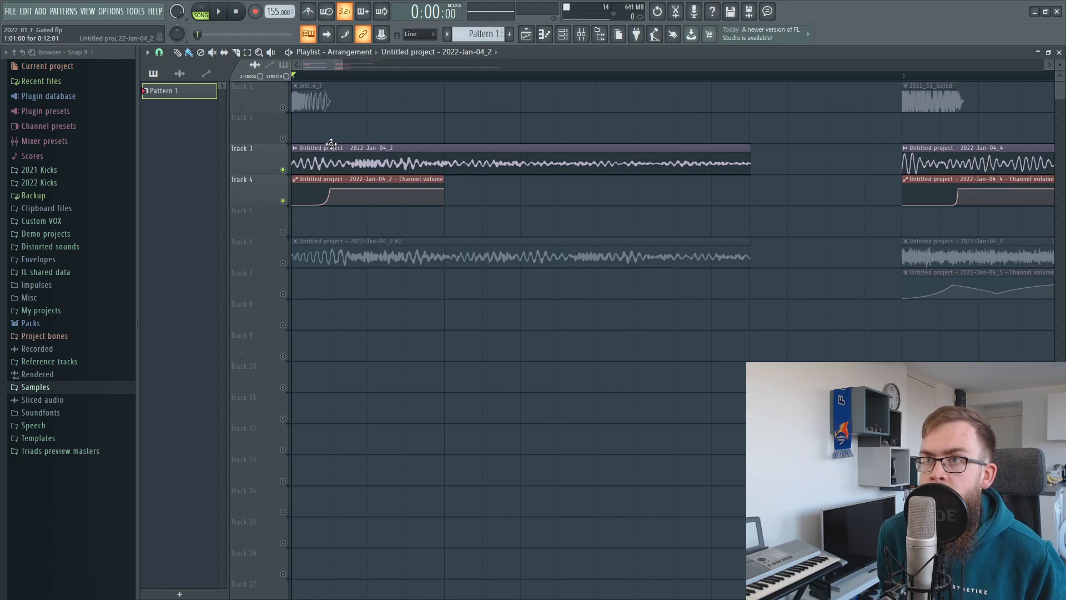
drag(344, 166, 436, 166)
click(476, 214)
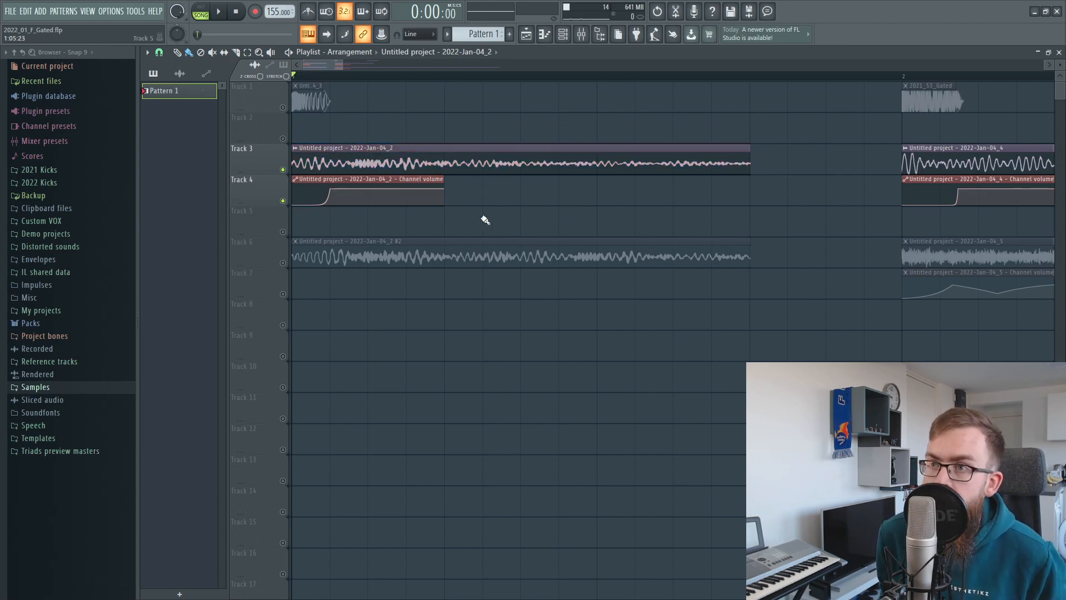
Place a temporary copy of the bar 1 clip from Track 6 on Track 8, compare the waveforms, and delete the copy.
mouse_move(419, 182)
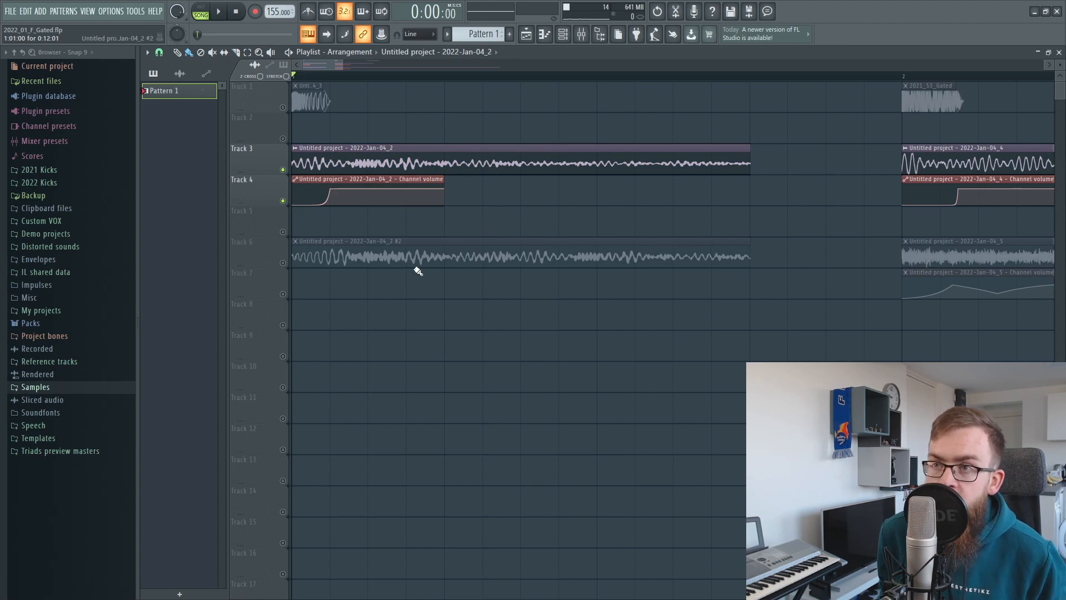
click(361, 266)
click(333, 286)
drag(323, 317, 355, 318)
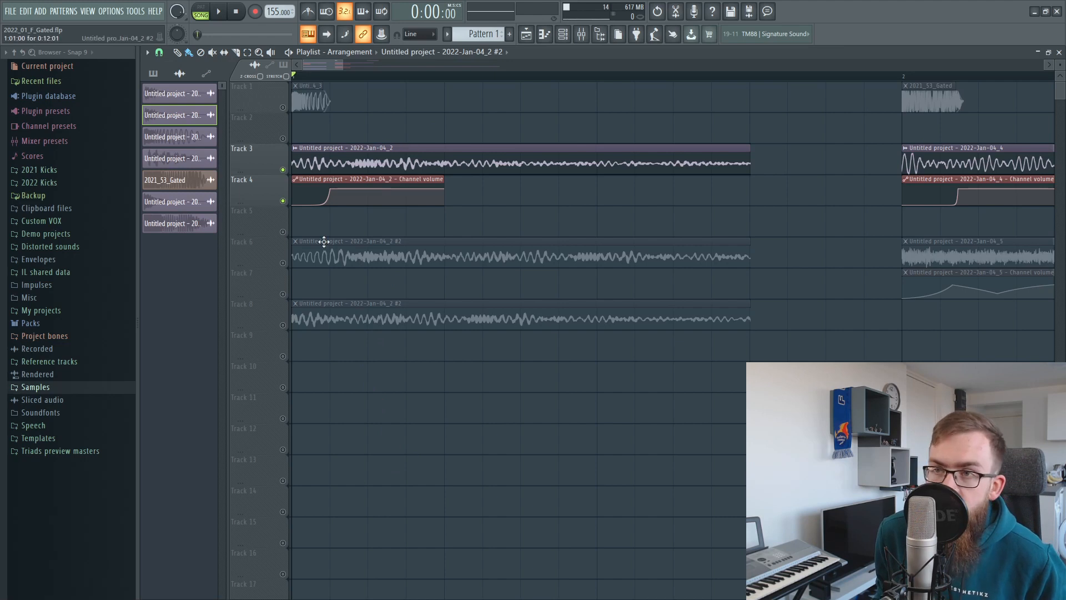
click(284, 263)
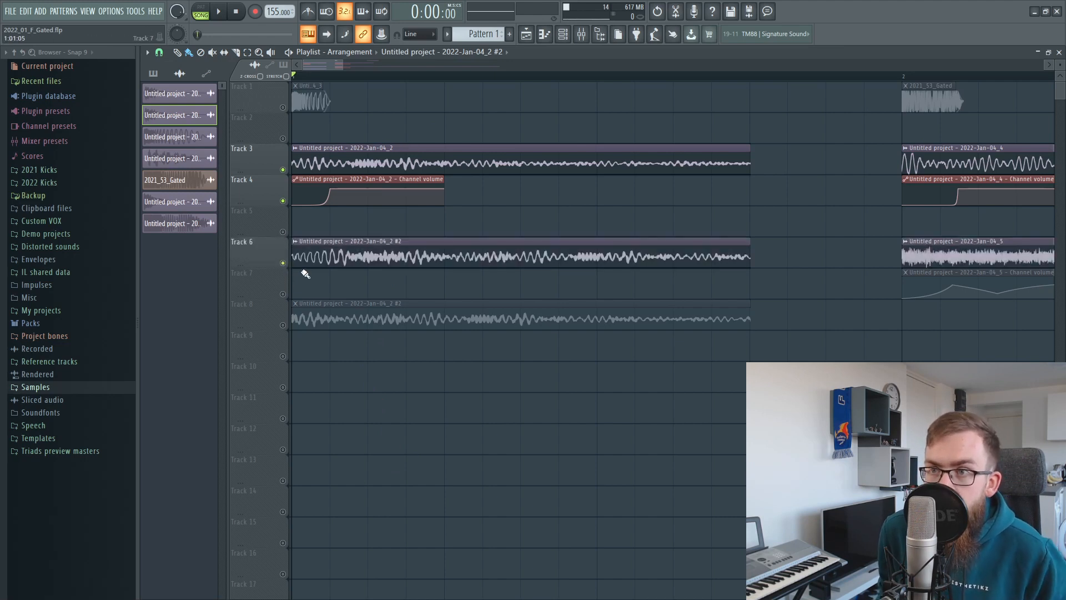
click(284, 263)
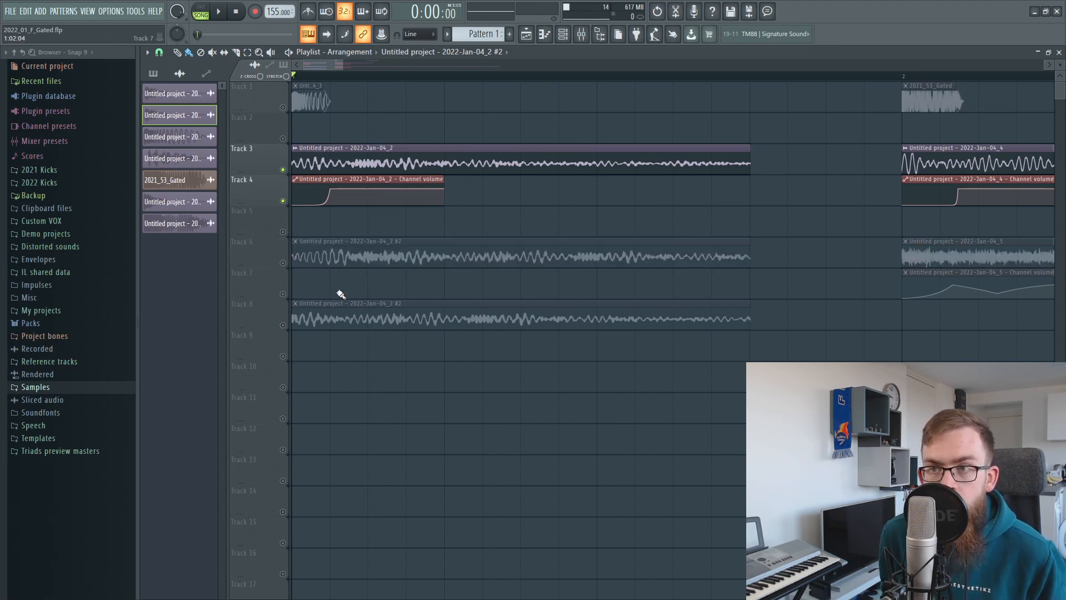
right_click(345, 316)
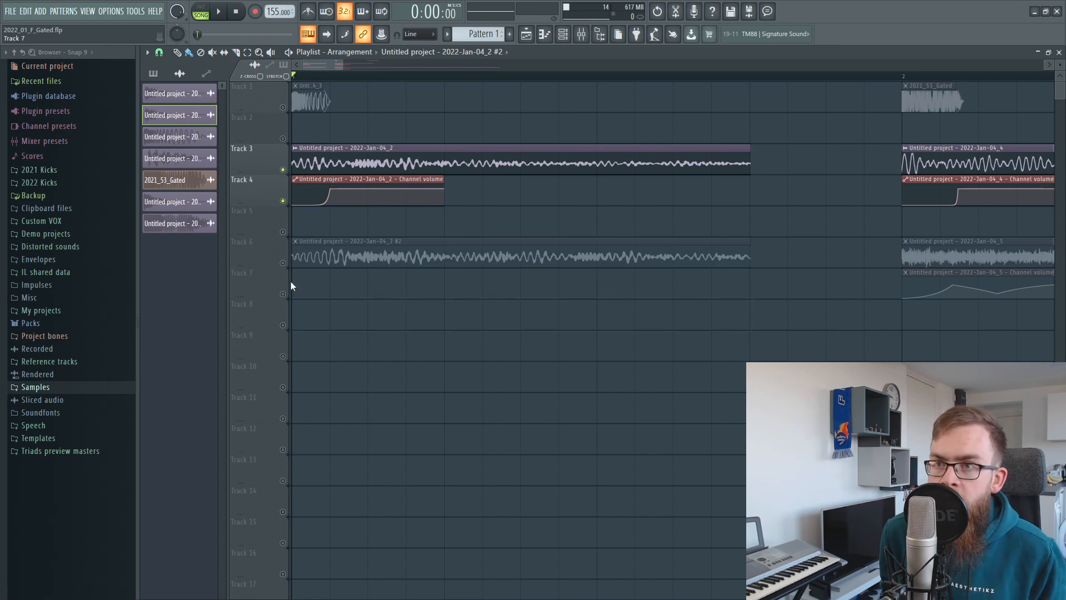
Unmute Track 6 and select the first quarter of bar 1 as the playback range.
click(284, 263)
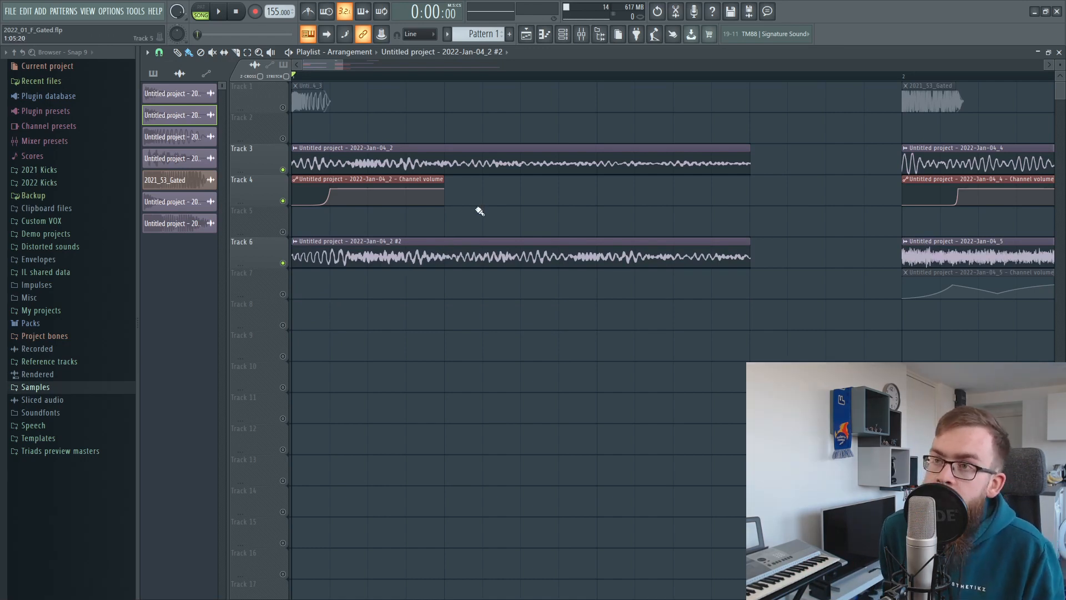
click(448, 78)
drag(449, 77, 293, 77)
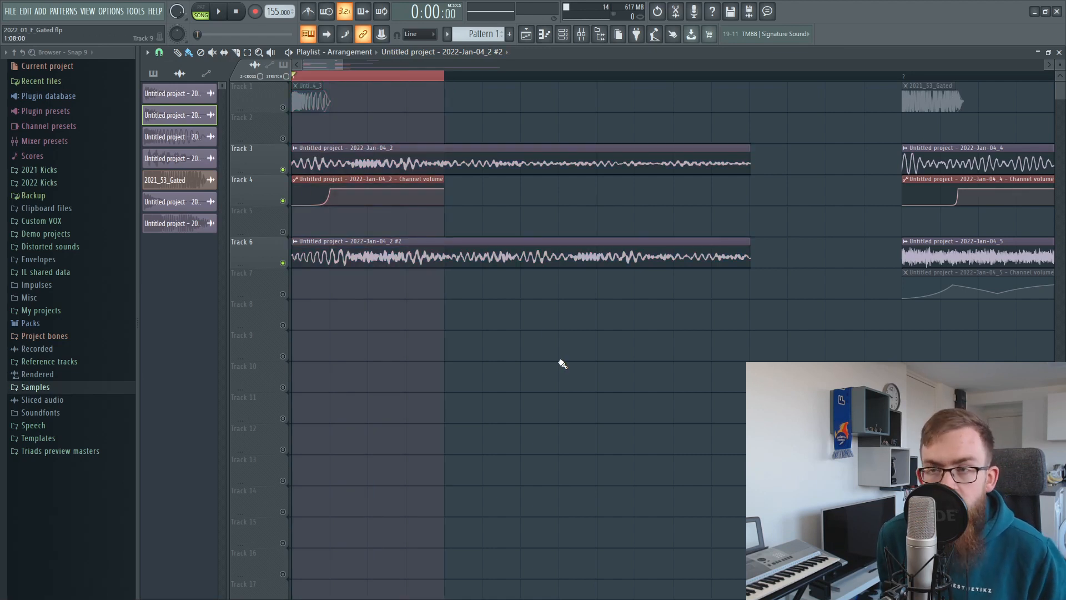
Audition the selected range with Track 6 muted and again with it unmuted, leaving Track 6 on.
click(282, 263)
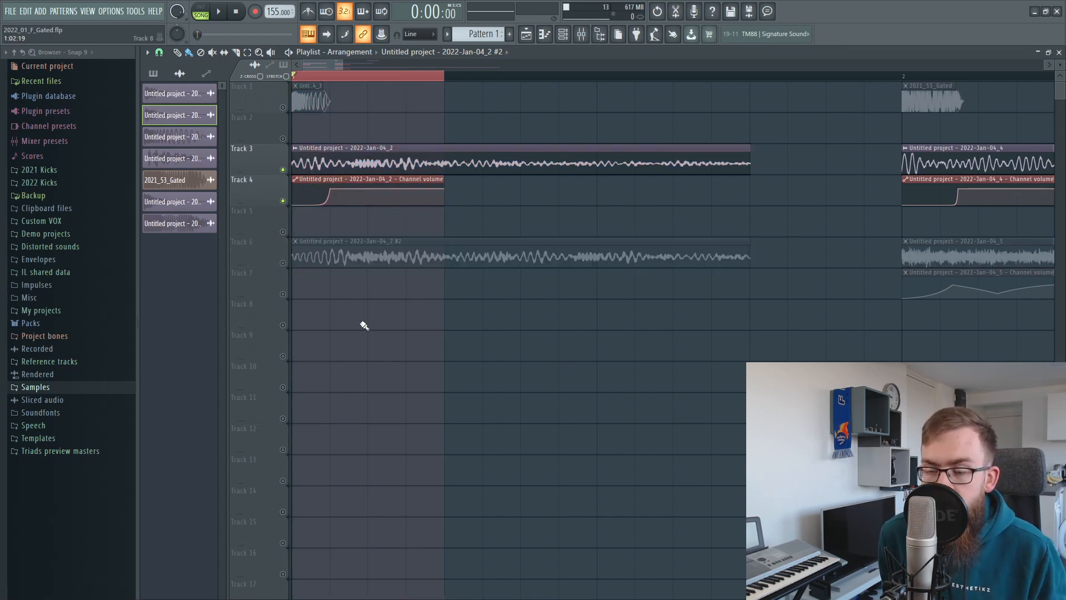
key(space)
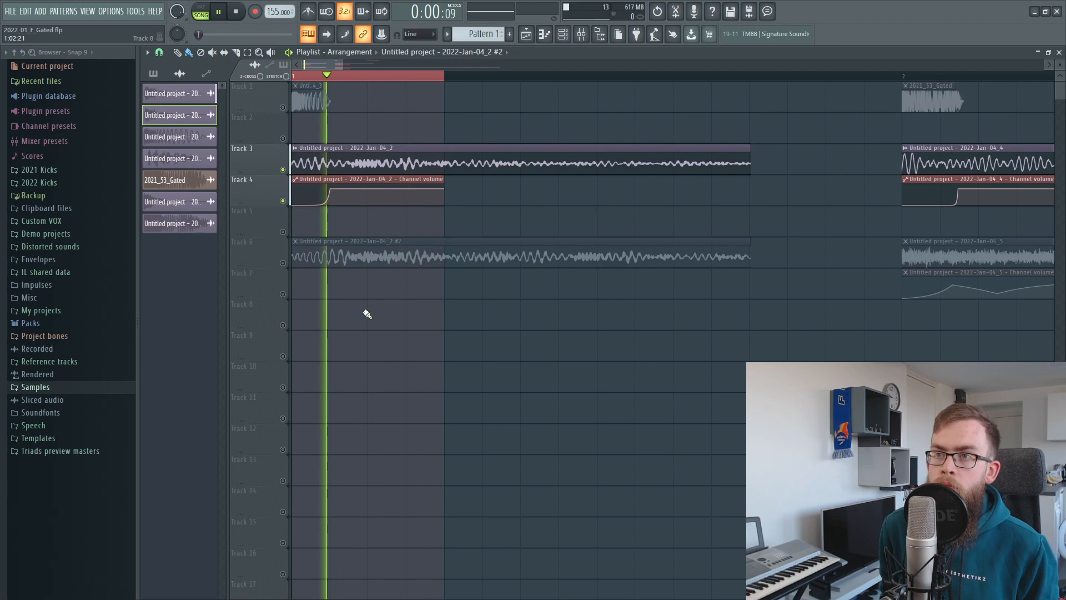
key(space)
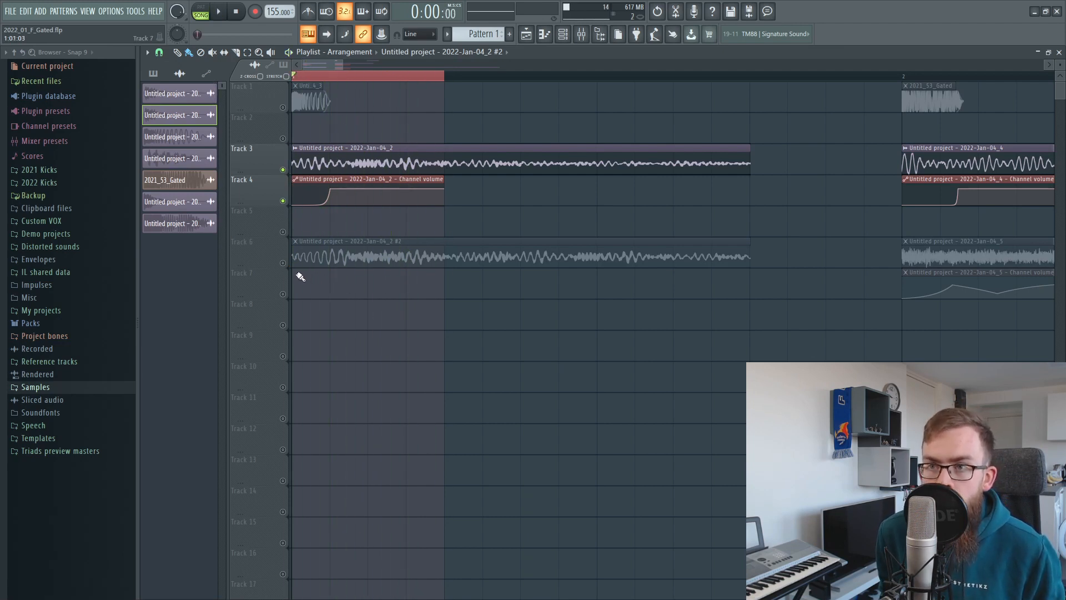
click(283, 263)
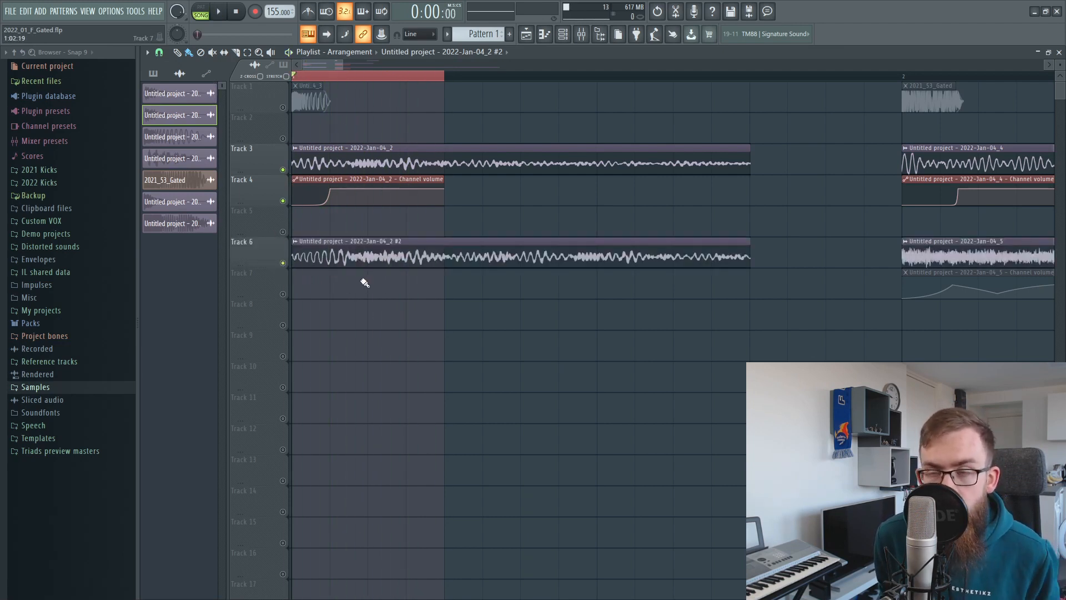
key(space)
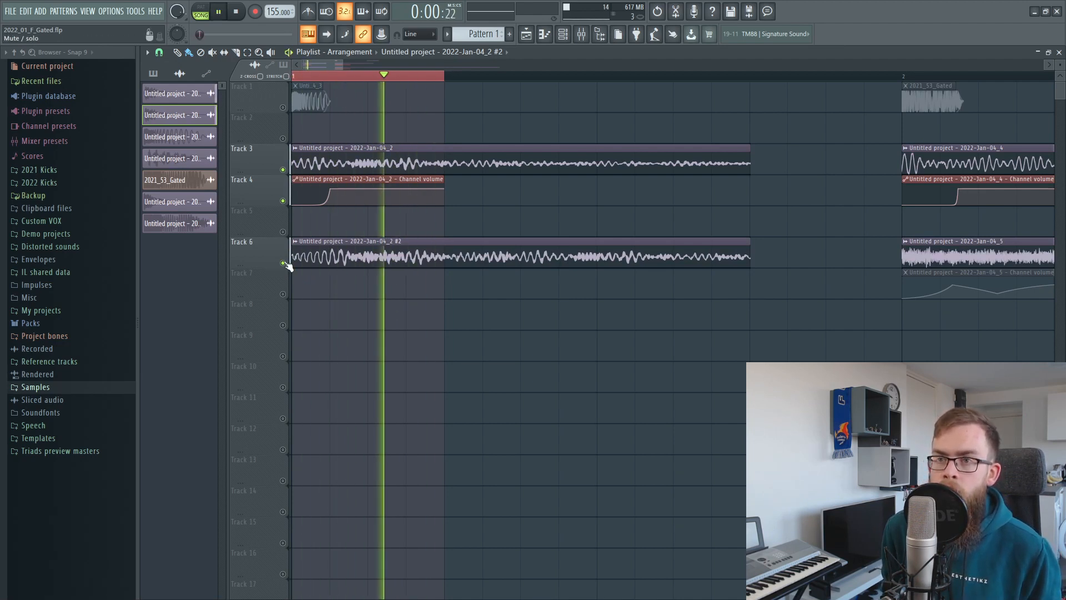
click(283, 263)
click(283, 262)
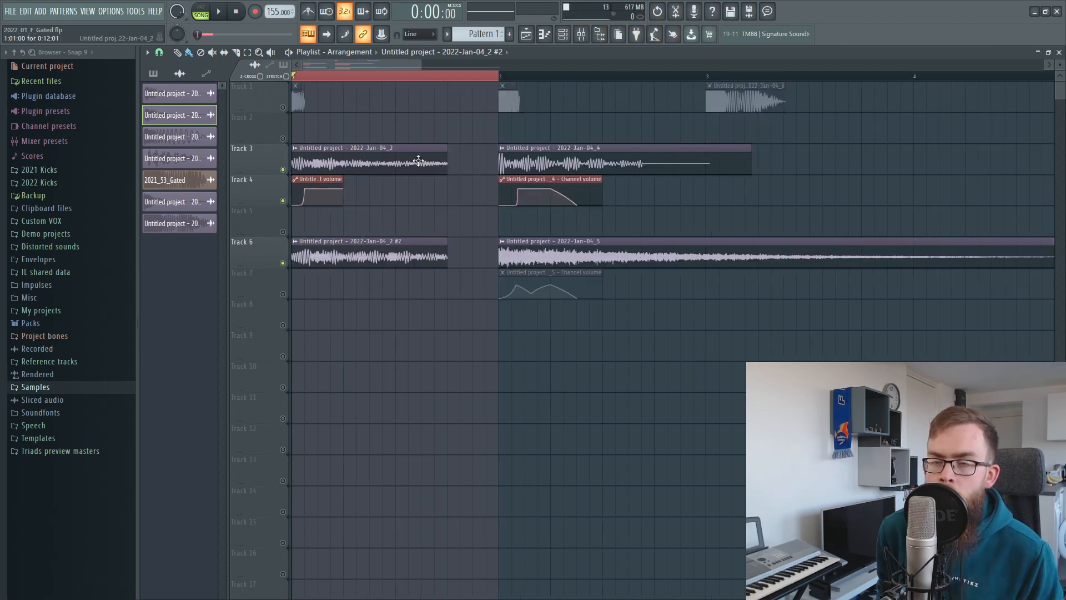
Show the mixer track of the bar 1 audio clip on Track 6.
click(331, 256)
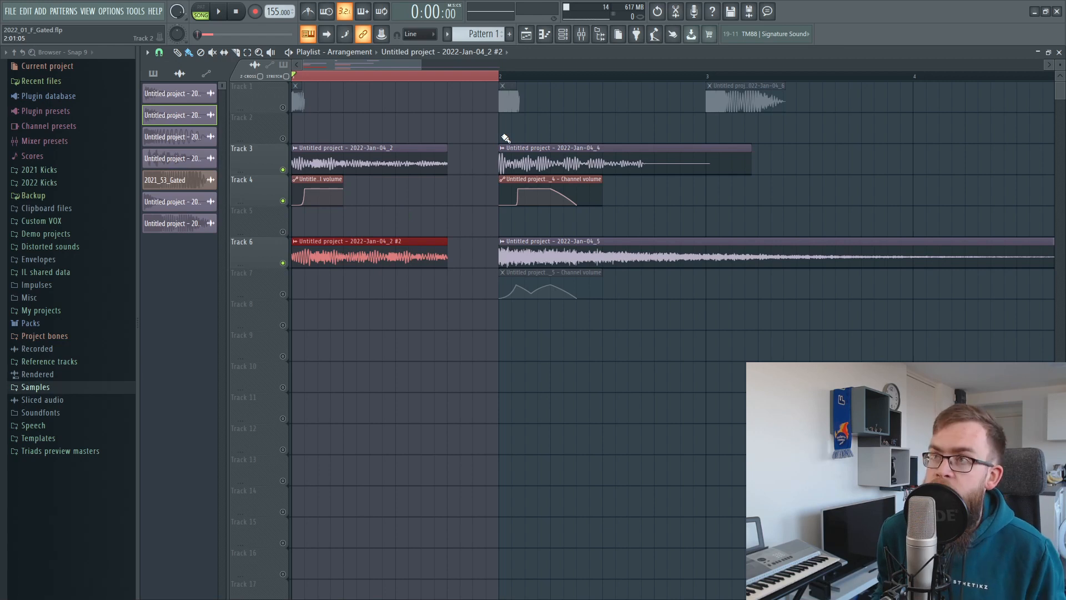
click(585, 33)
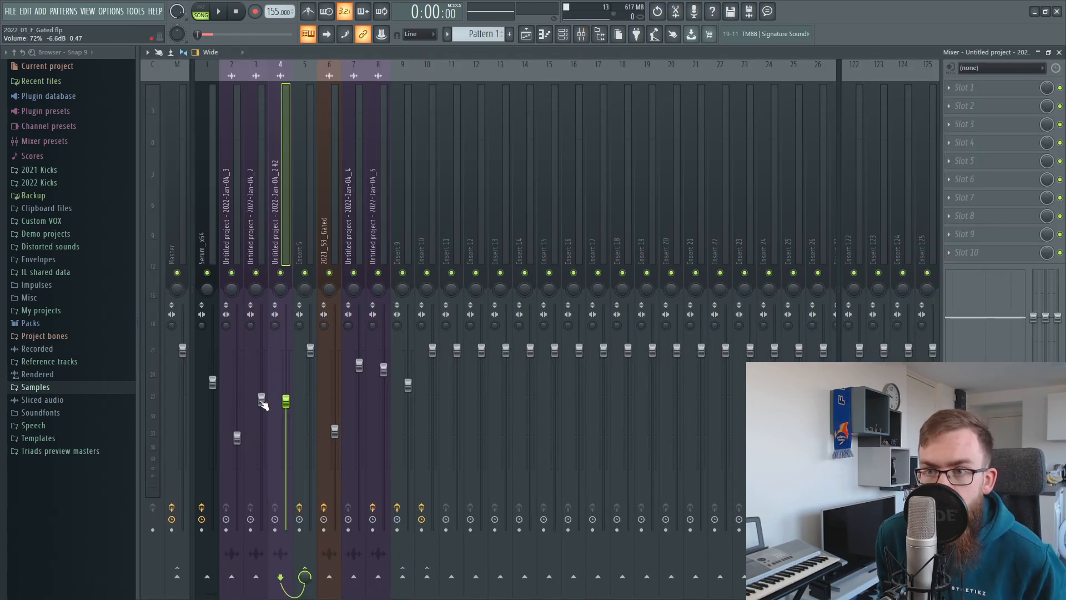
Copy mixer track 4's volume value, raise its fader to about 94%, and restore the level by pasting the copied 57%.
click(255, 225)
click(285, 244)
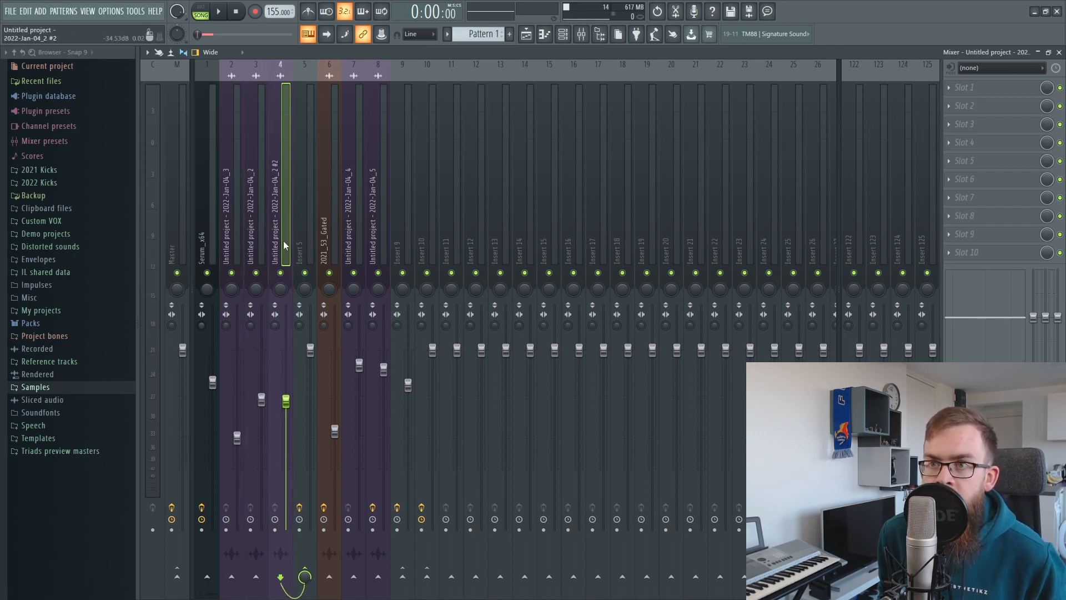
right_click(288, 406)
click(333, 535)
drag(285, 400, 286, 361)
right_click(285, 367)
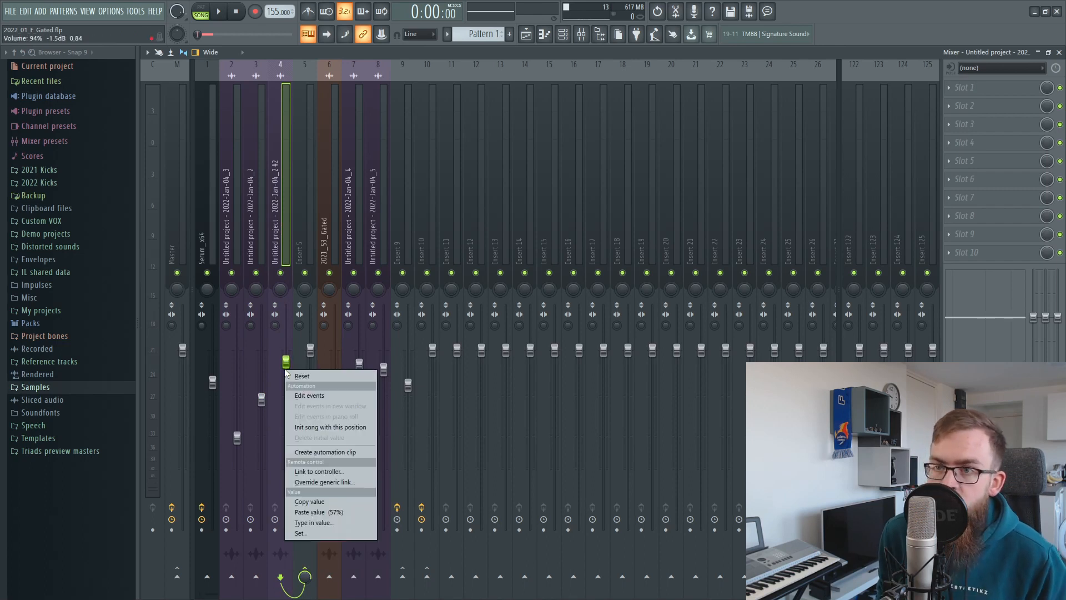
click(319, 511)
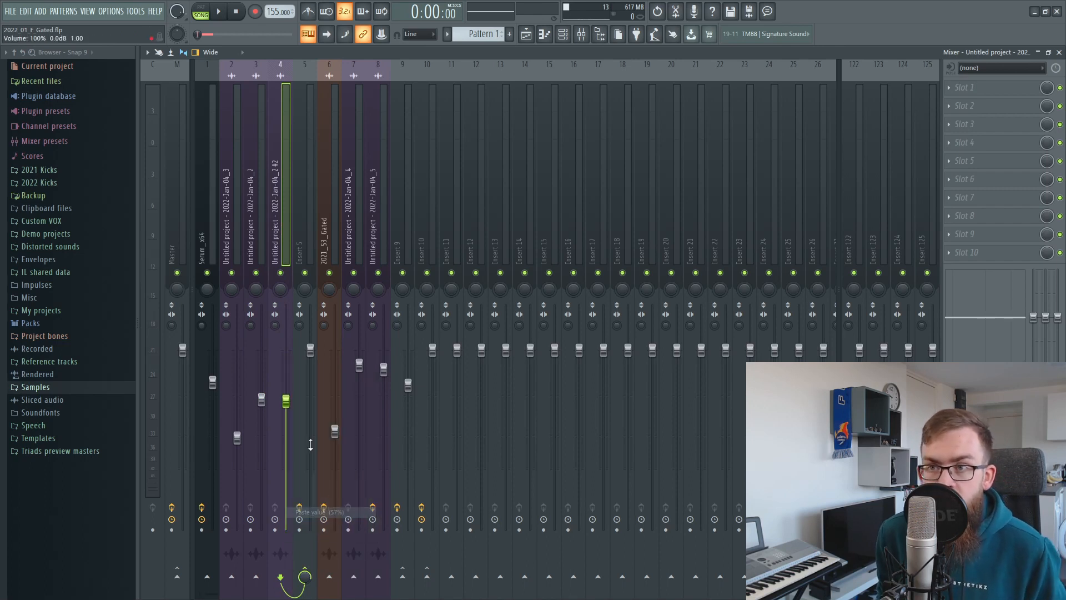
Compare mixer tracks 3 and 4, lower track 4's fader to about 16%, and paste the copied volume value back.
click(258, 229)
click(278, 221)
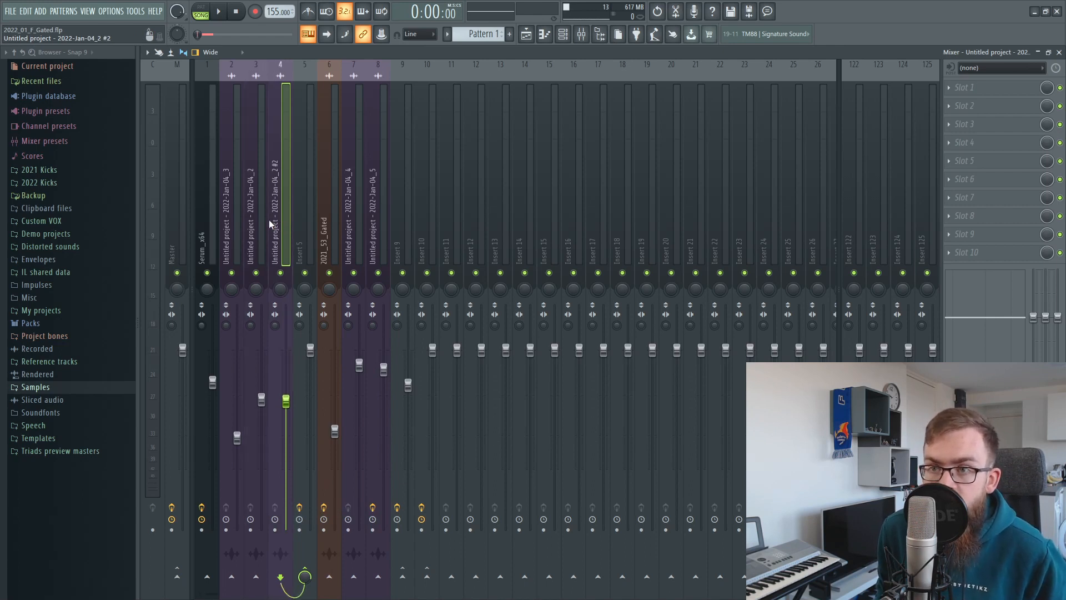
click(264, 222)
click(274, 230)
drag(285, 401, 286, 500)
right_click(293, 502)
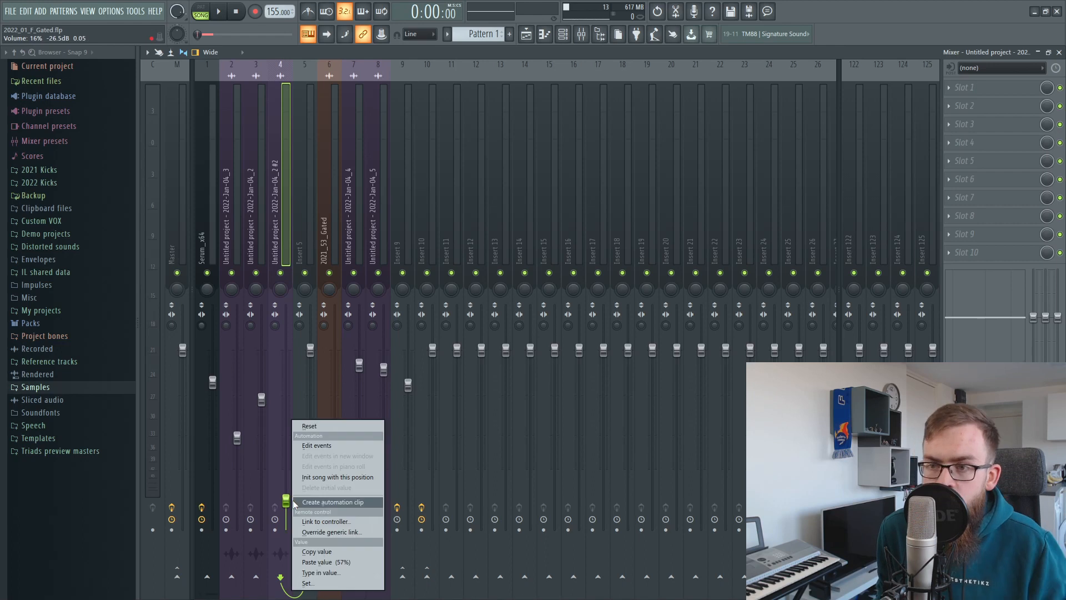
right_click(284, 509)
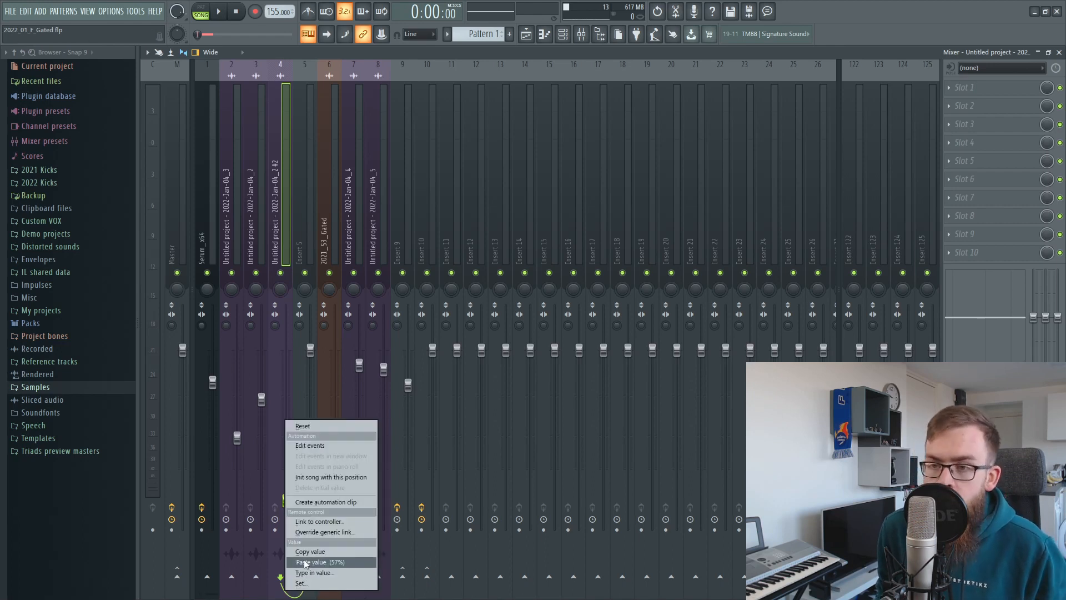
click(305, 561)
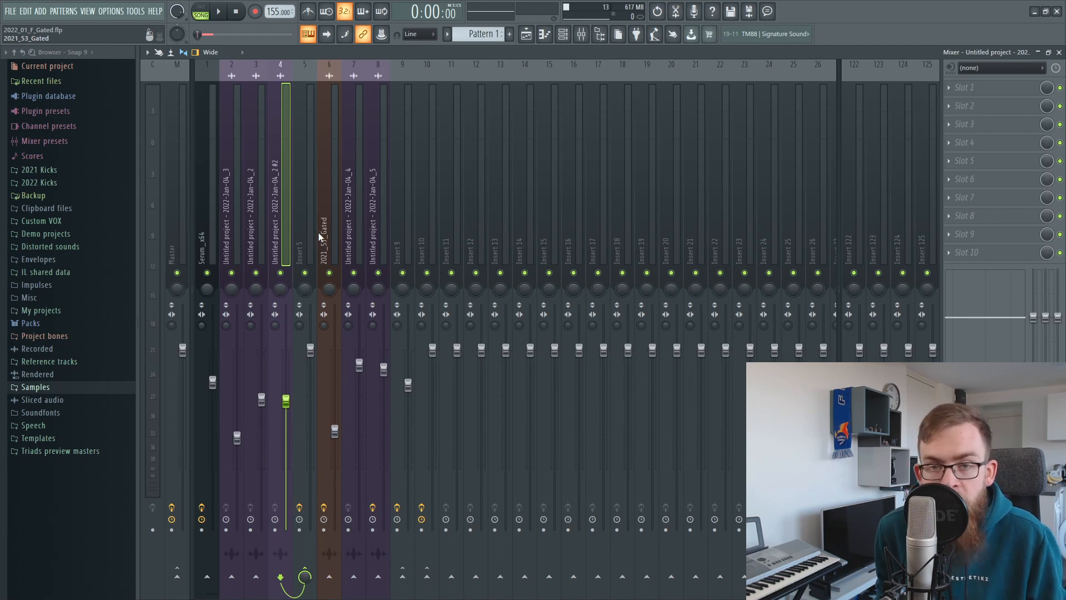
Compare mixer tracks 3 and 4 and examine the Misstortion 2 and FabFilter Pro-Q 2 settings on Insert 5.
key(Left)
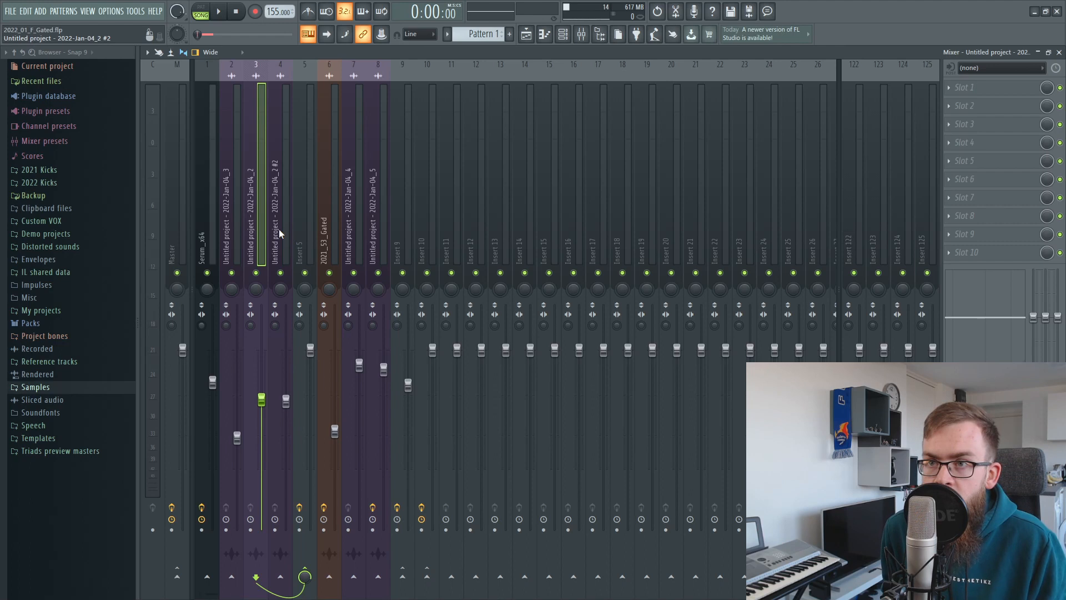
click(279, 234)
click(304, 222)
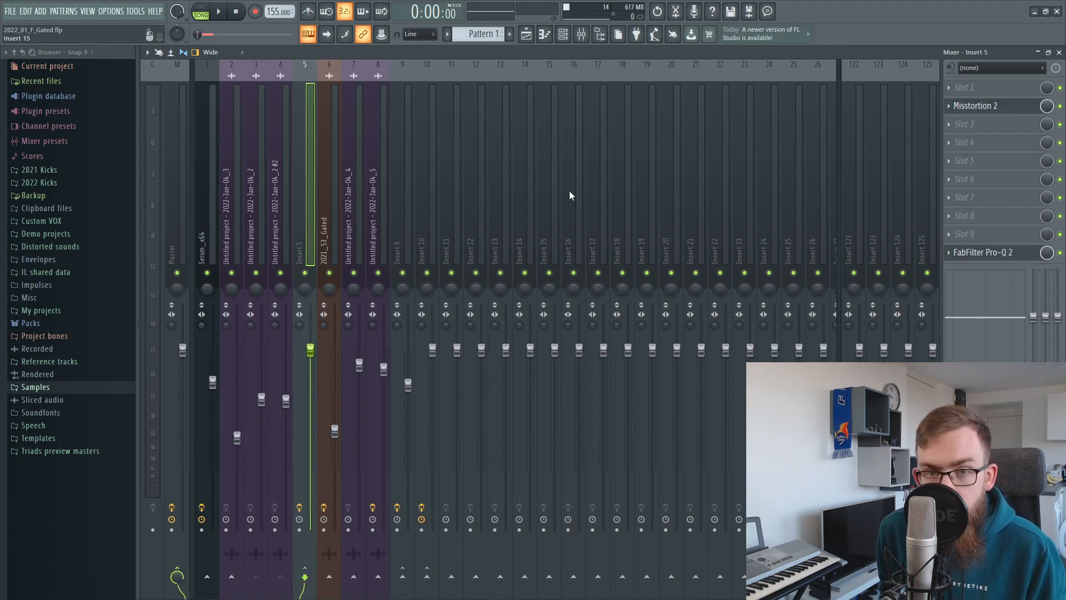
click(982, 105)
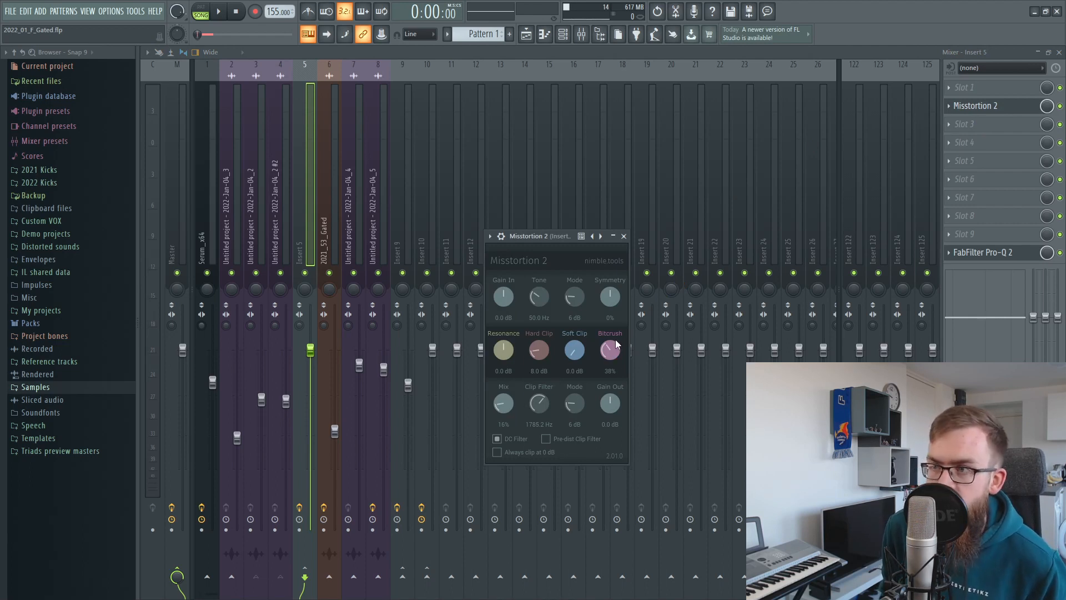
key(Escape)
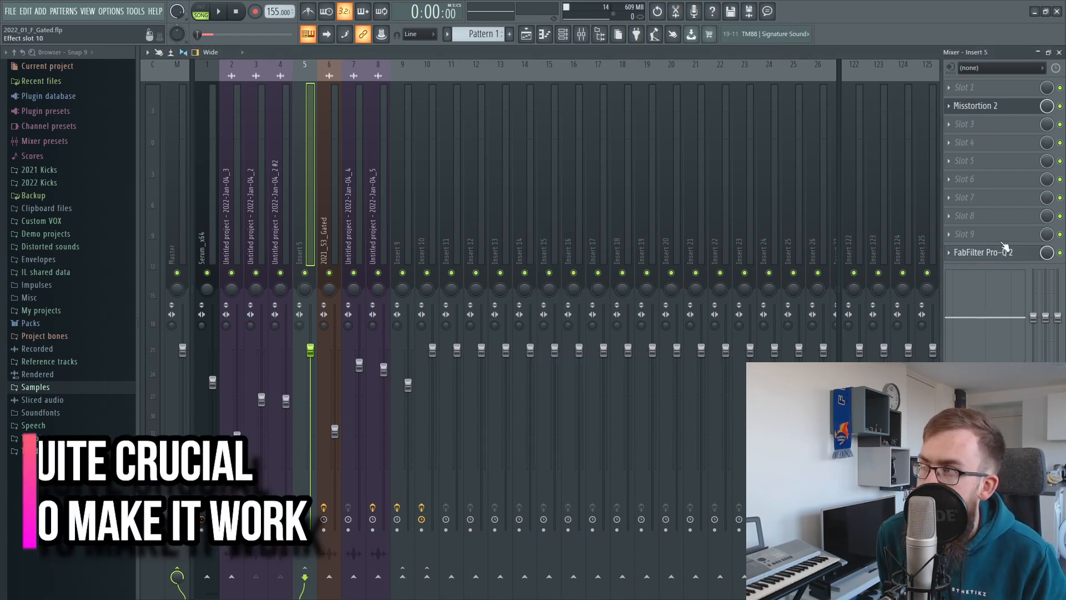
click(981, 254)
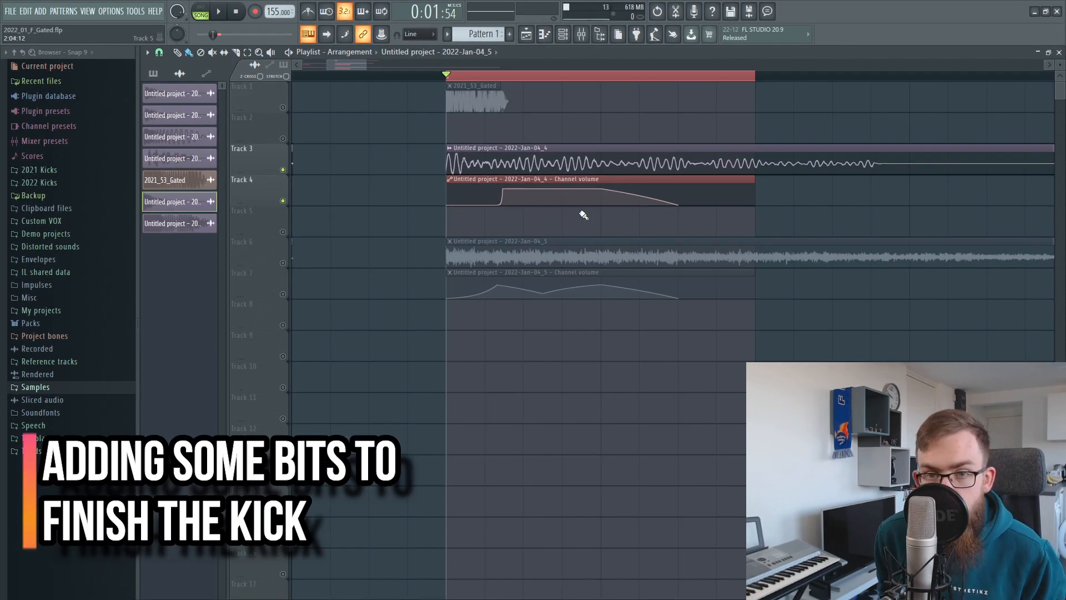
Audition the Track 3 layer with its Track 4 volume automation over the selected playlist range.
key(space)
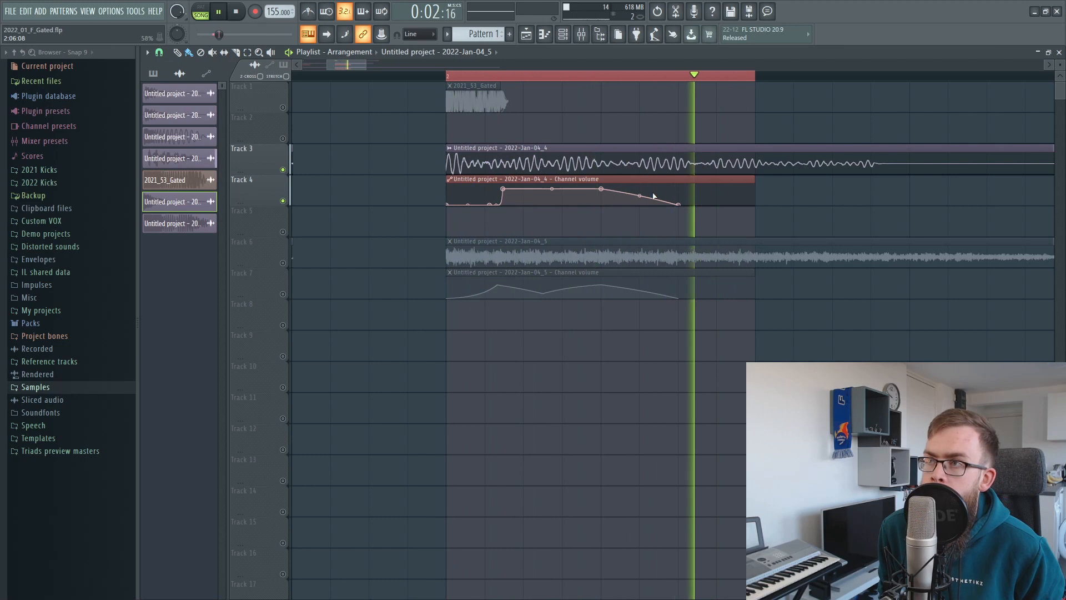
key(space)
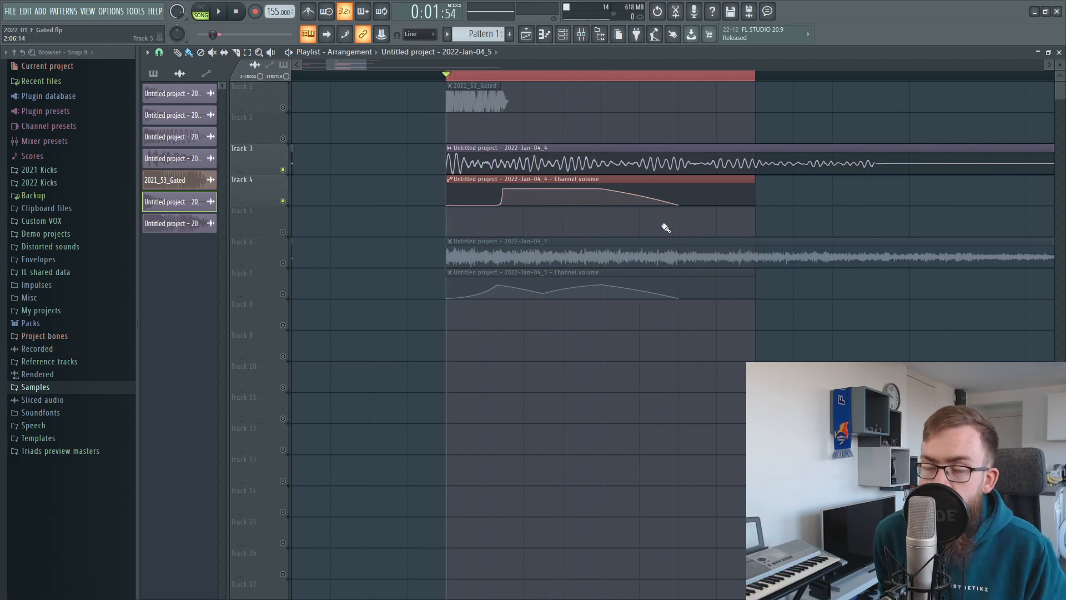
Unmute Tracks 1, 6 and 7 in the playlist so all kick layers and their automation are active.
click(287, 111)
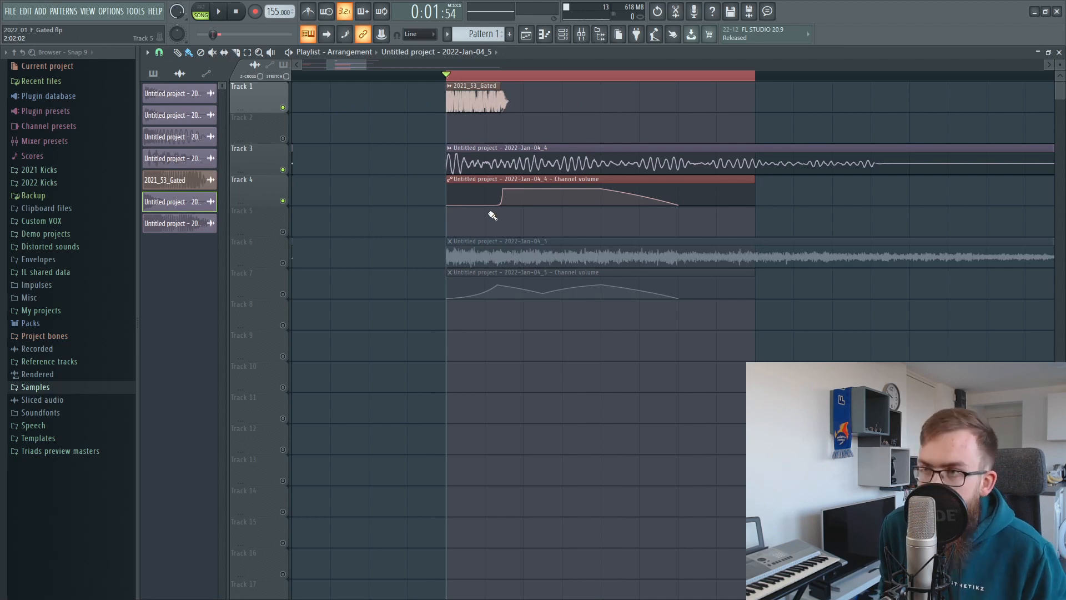
click(529, 204)
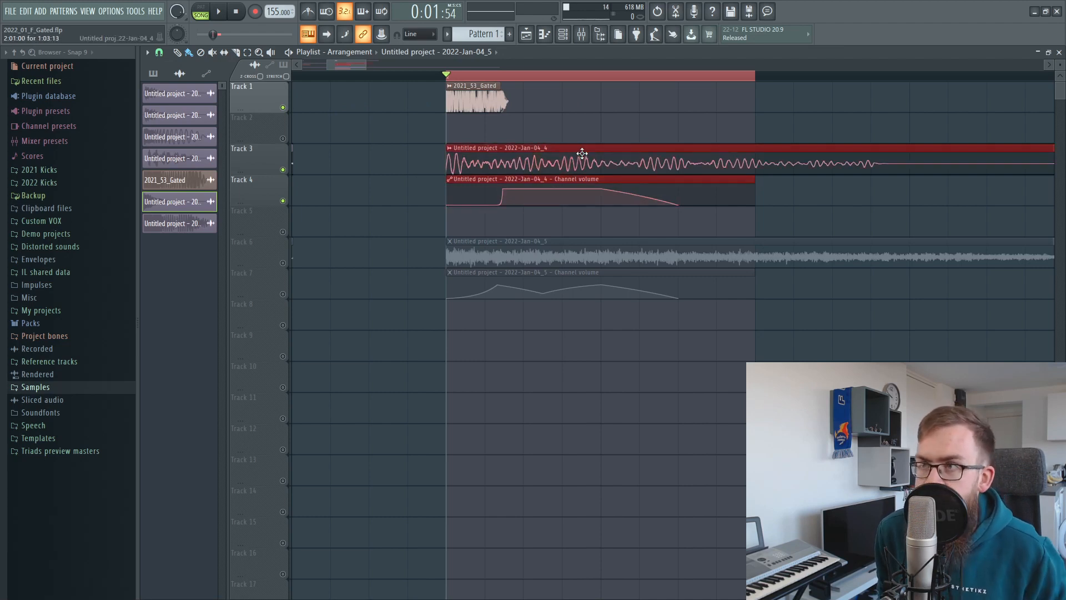
click(618, 428)
key(ctrl+z)
click(464, 281)
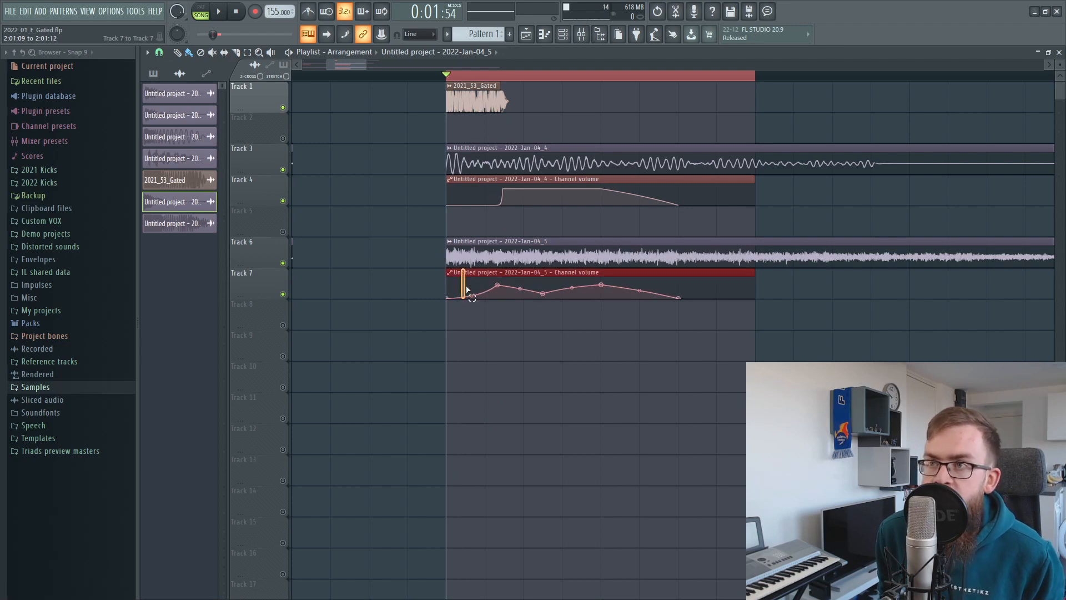
Show the mixer track of the 2021_53_Gated clip and examine its effects and routing.
click(476, 99)
click(583, 40)
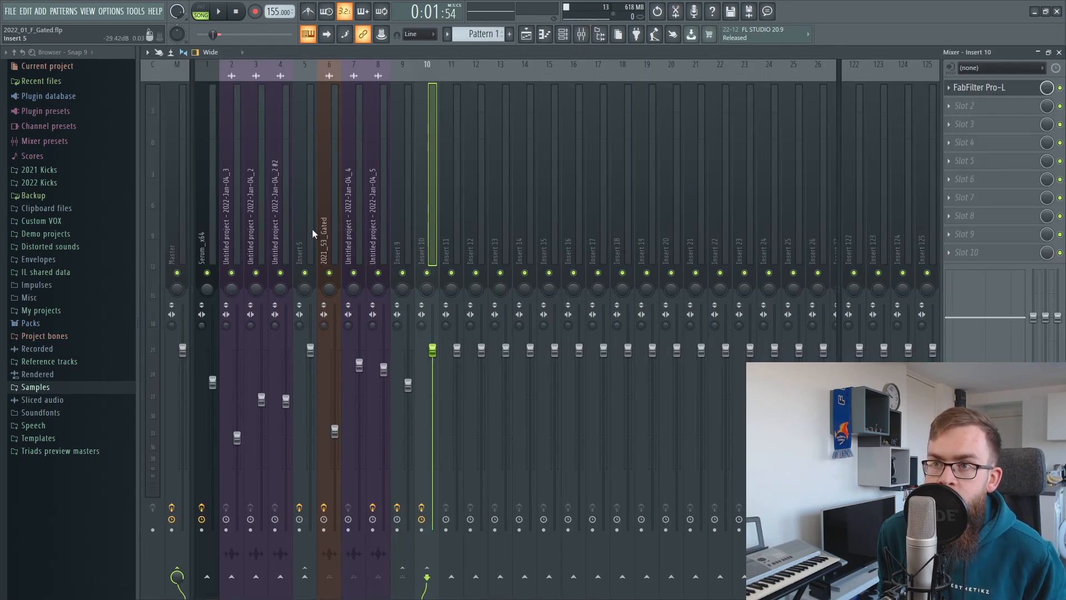
click(327, 236)
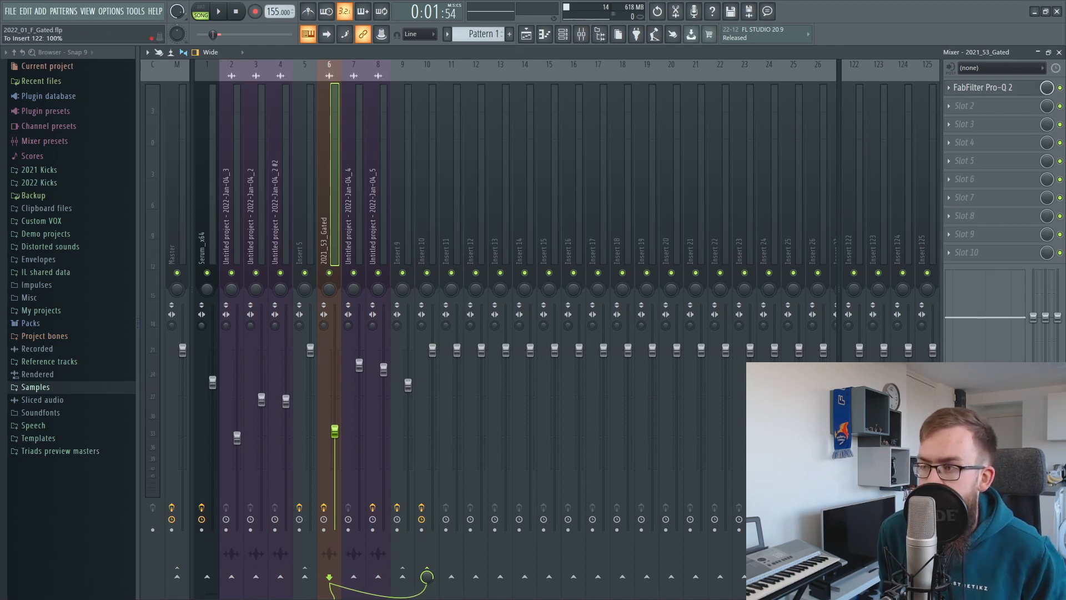
Return to the playlist and examine the audio clip settings of the Track 6 layer.
click(526, 35)
double_click(540, 271)
double_click(538, 242)
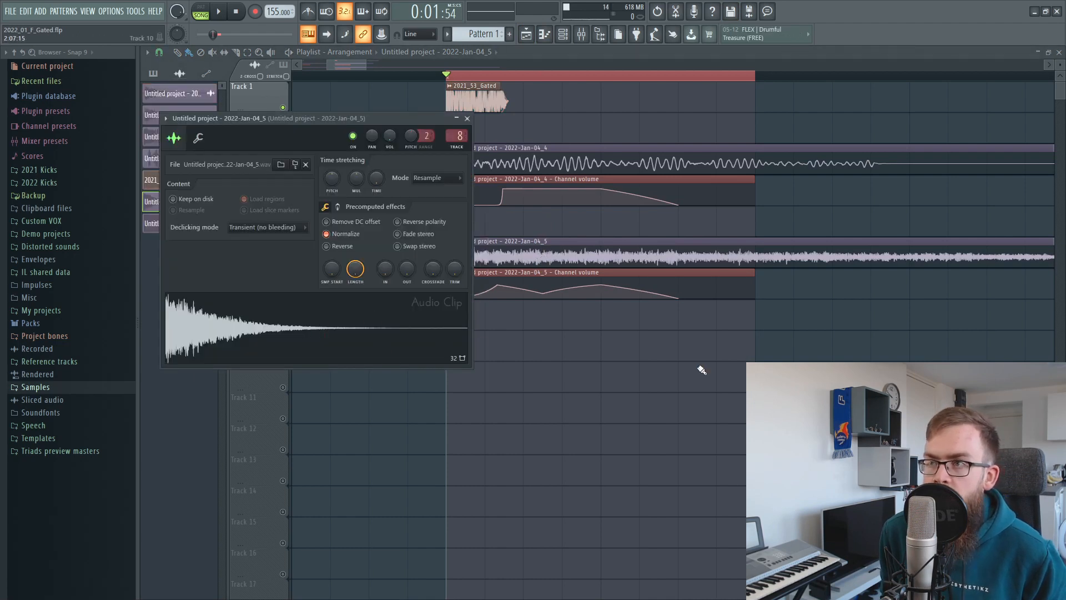
key(Escape)
Mute Track 1 and shorten the playback range to the first beat of bar 2.
click(285, 107)
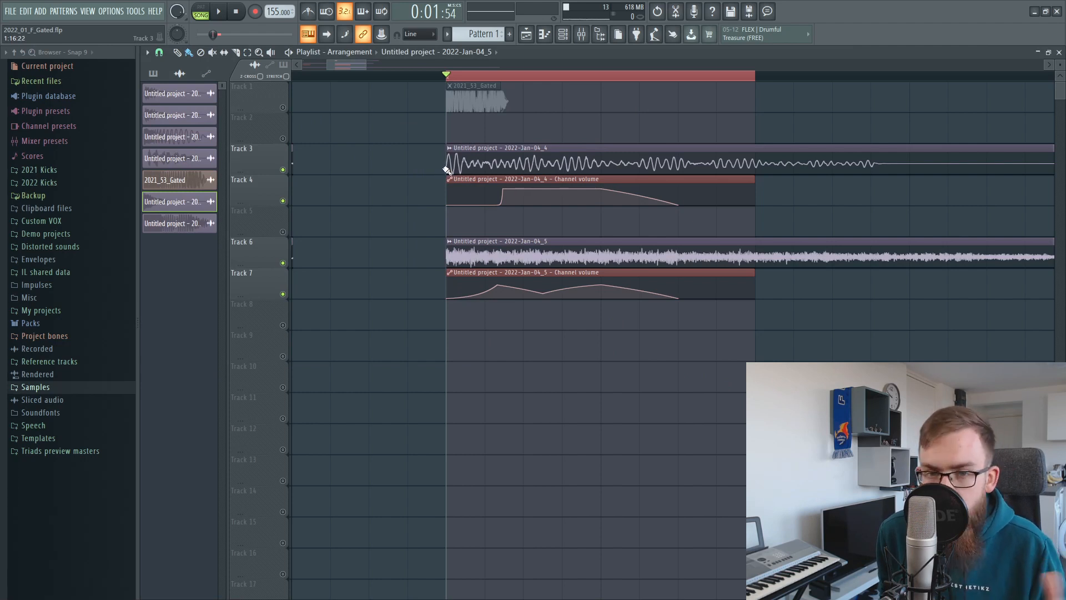
drag(721, 78, 614, 91)
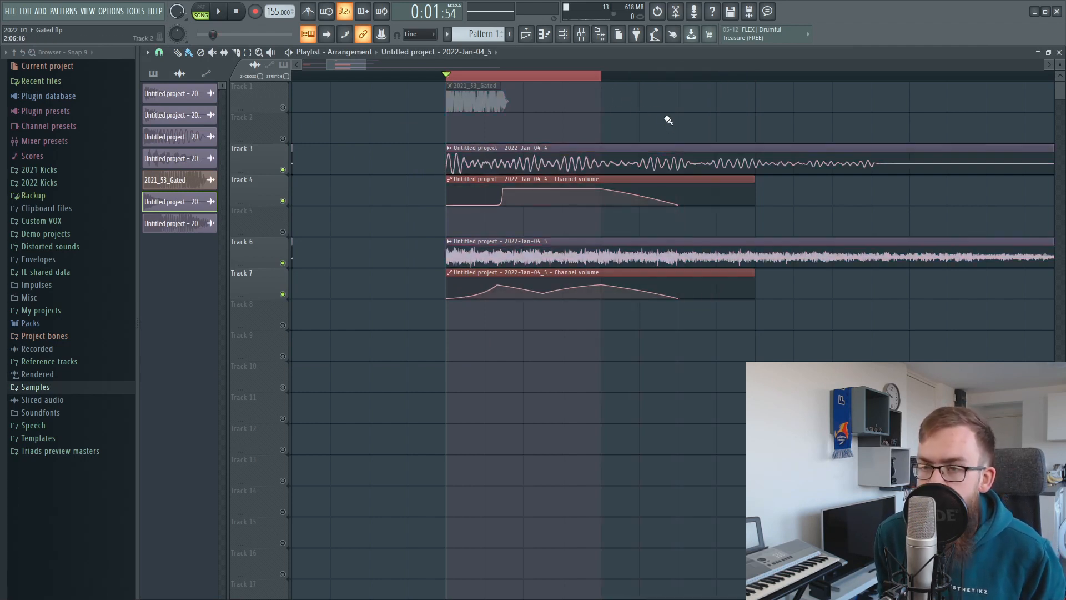
Audition the shortened range while switching Track 6 off and back on.
key(space)
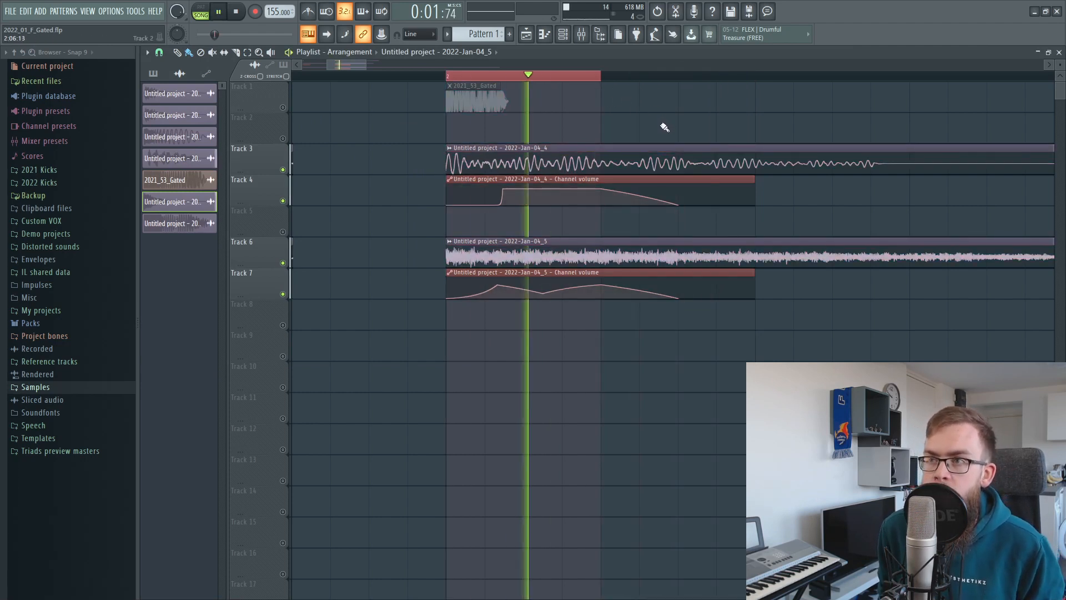
click(282, 262)
click(284, 264)
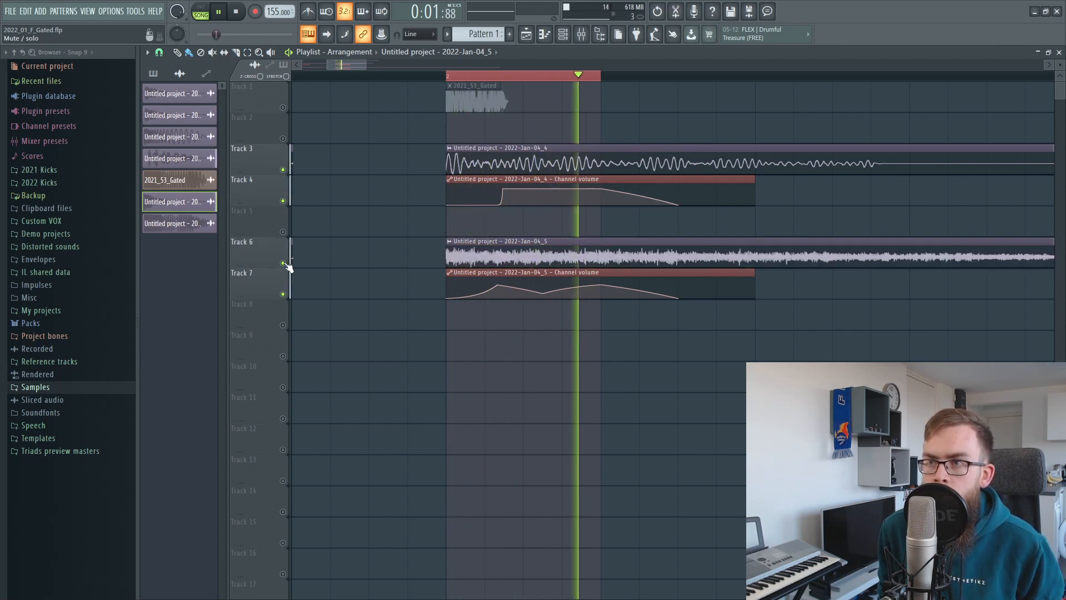
key(space)
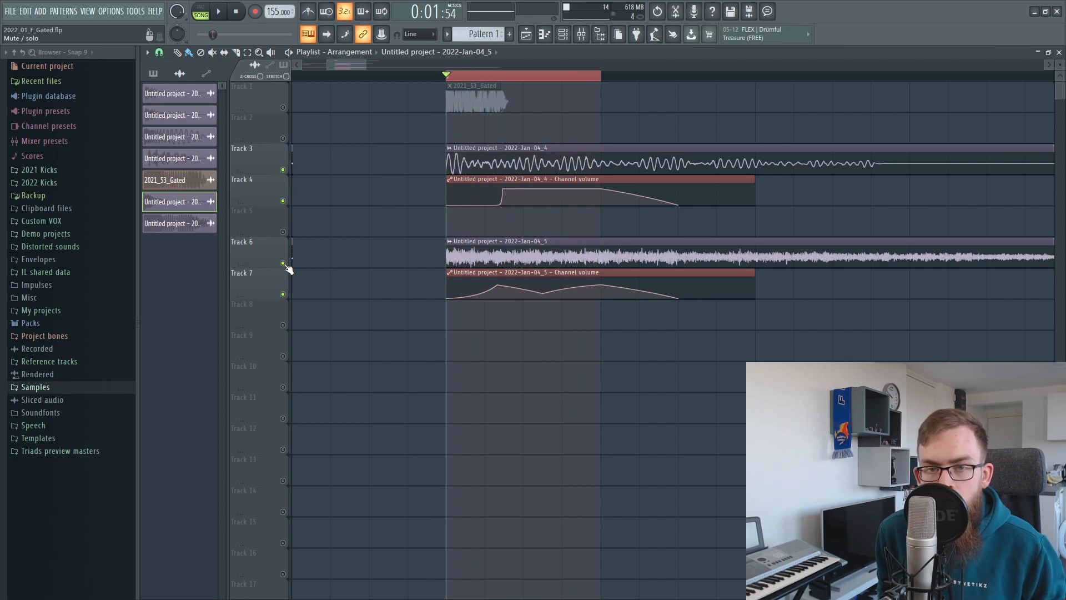
Unmute Track 1 and audition all the kick layers together over the shortened range.
click(282, 108)
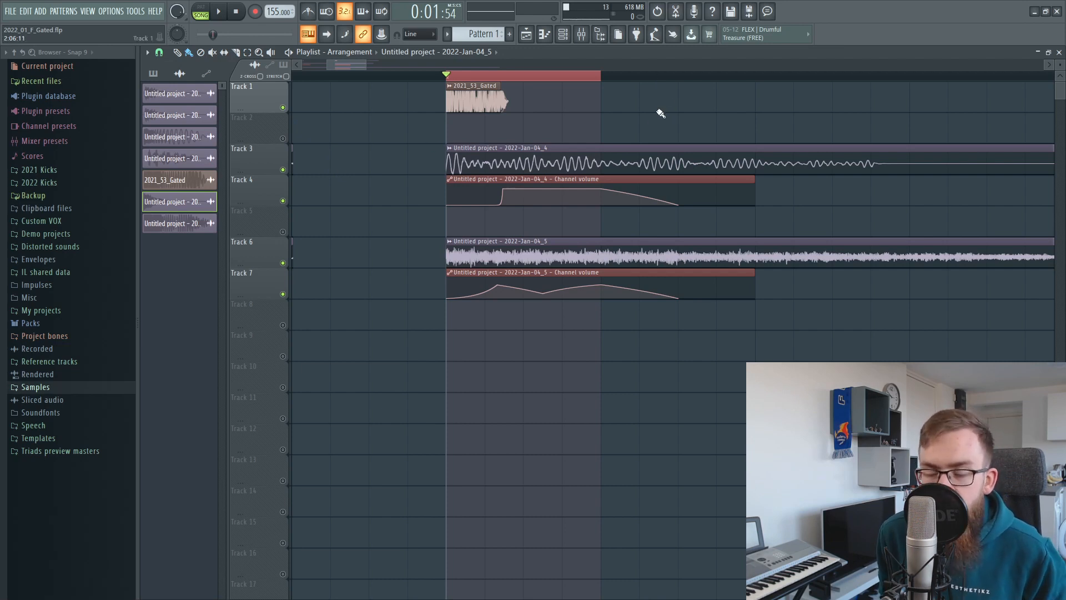
key(space)
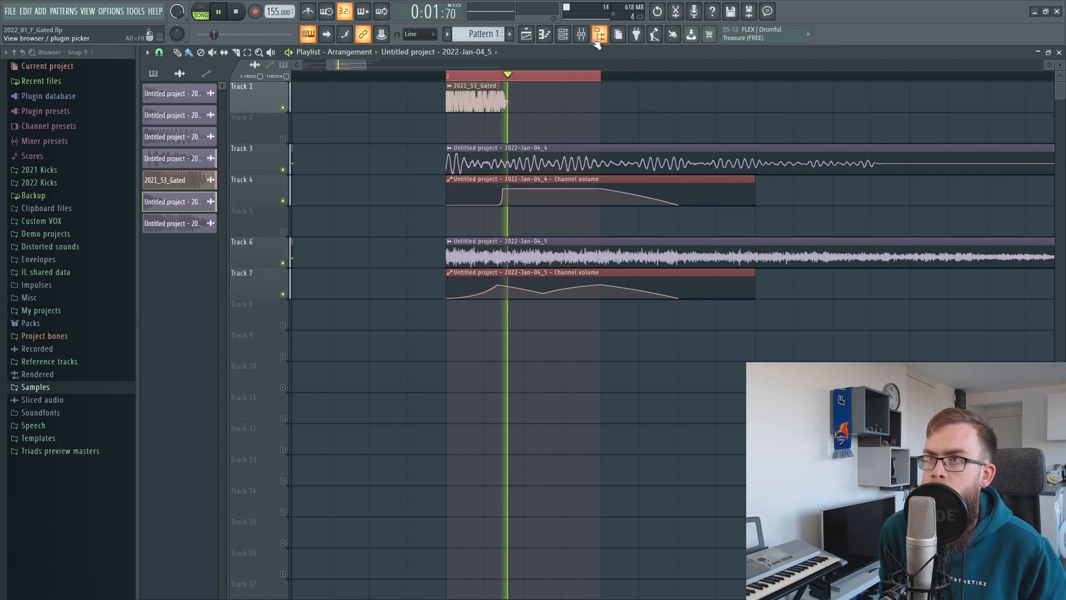
key(space)
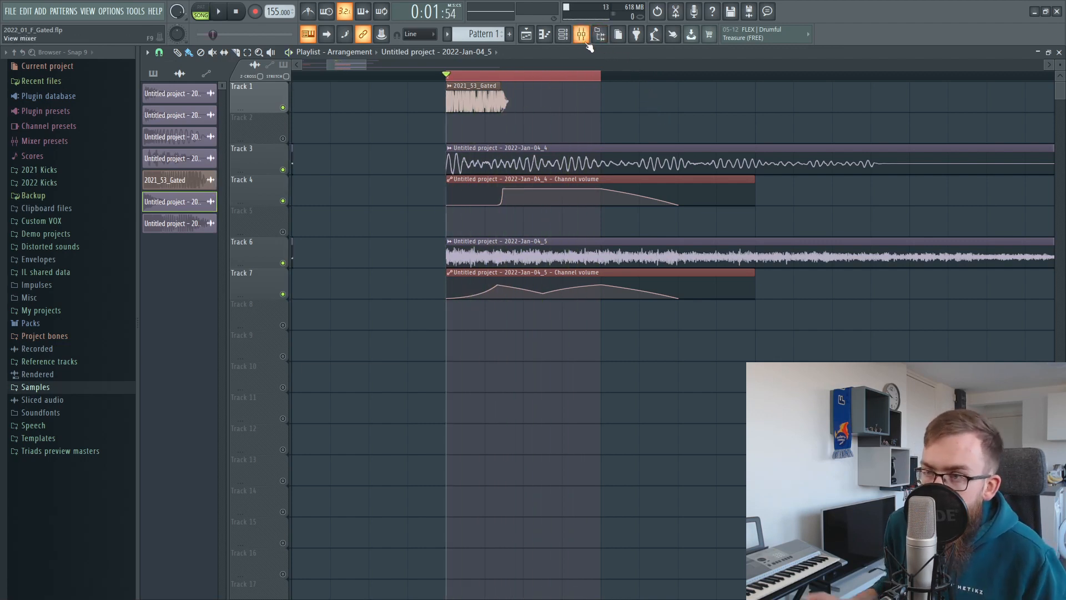